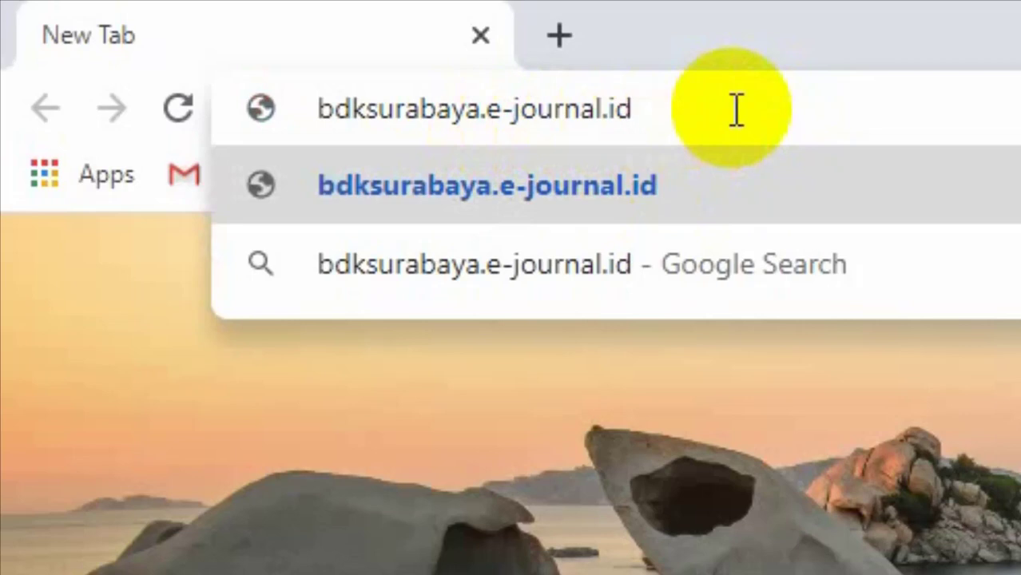
Load the INOVASI journal site on bdksurabaya.e-journal.id and open its Register form.
key("Return")
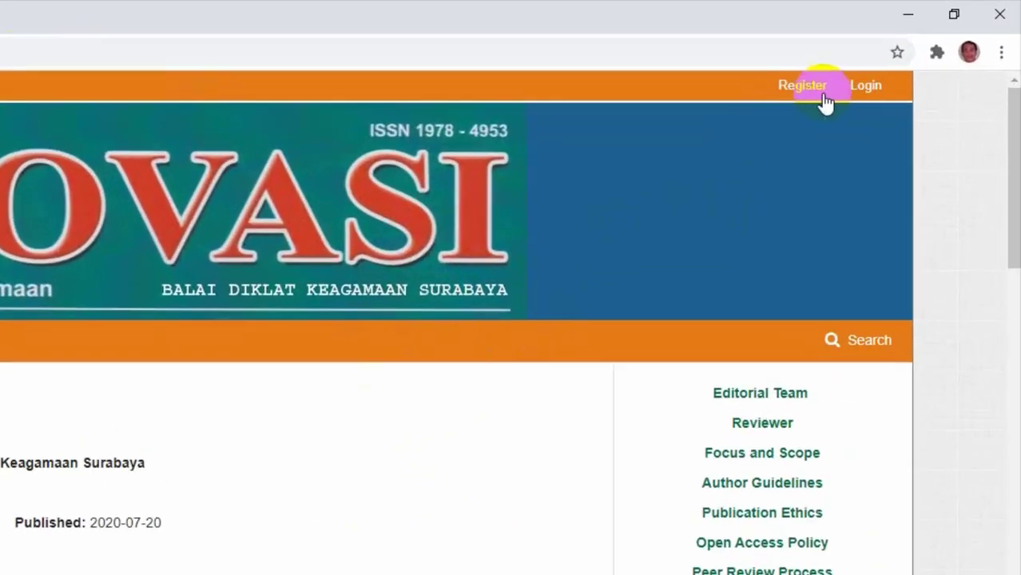
left_click(566, 185)
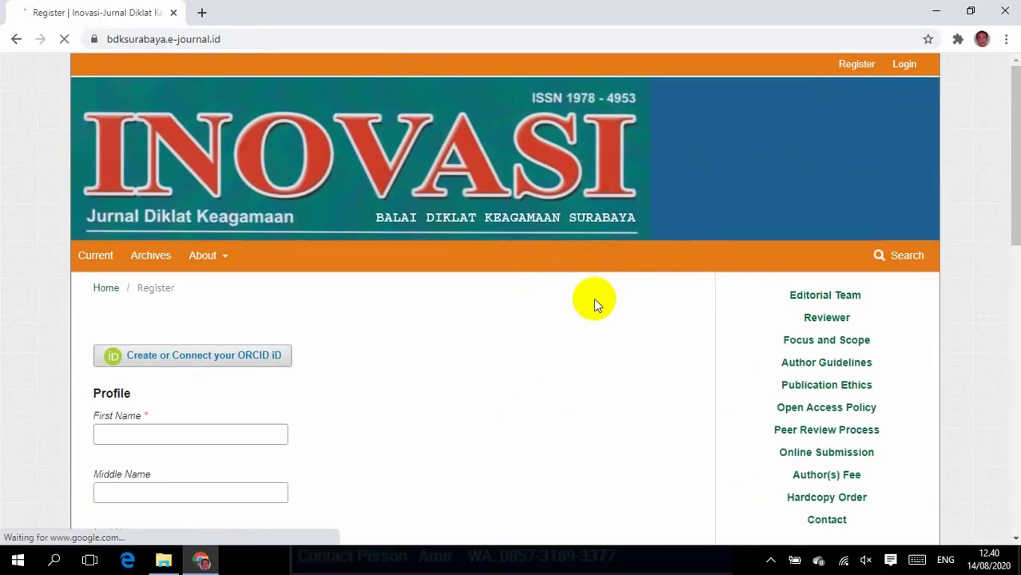
scroll(365, 308, "down", 2)
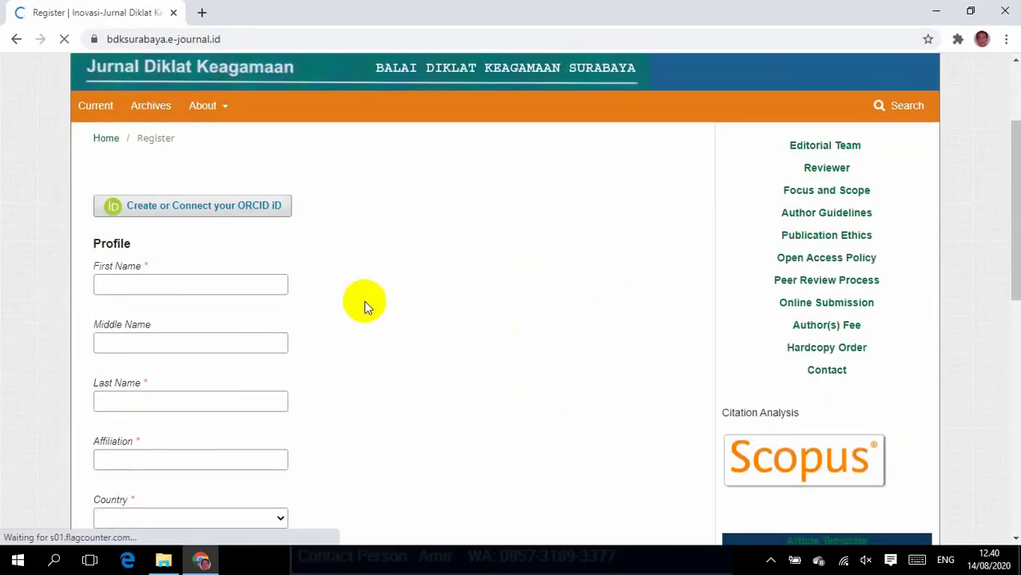
left_click(229, 284)
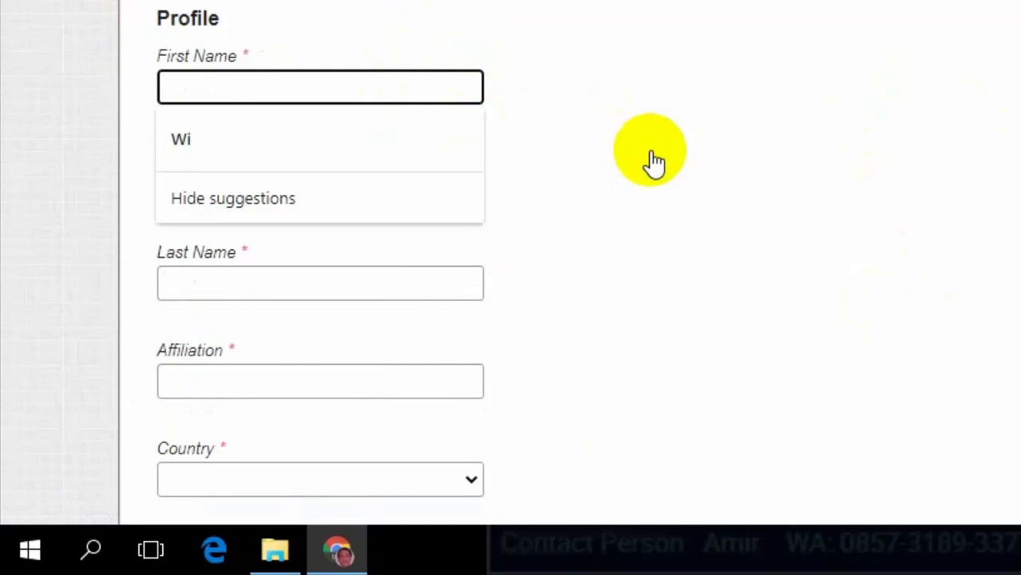
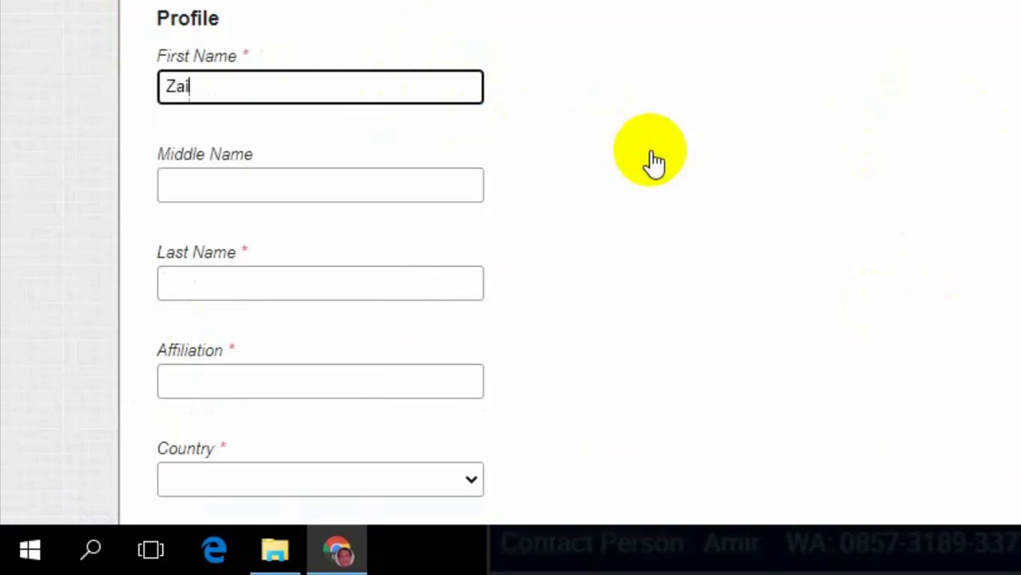
Enter the author's first and last name and the affiliation 'religious Affair'.
left_click(326, 280)
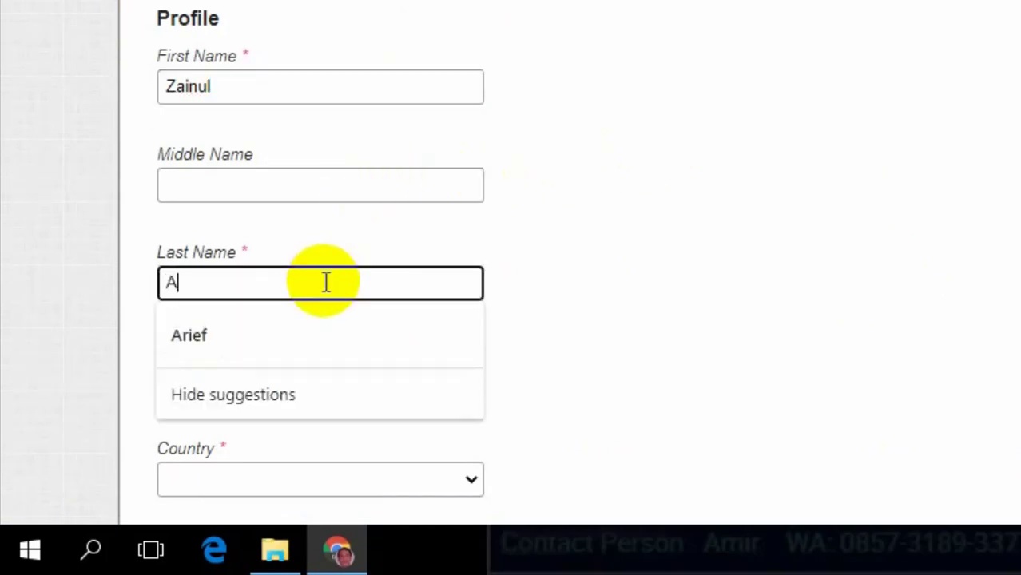
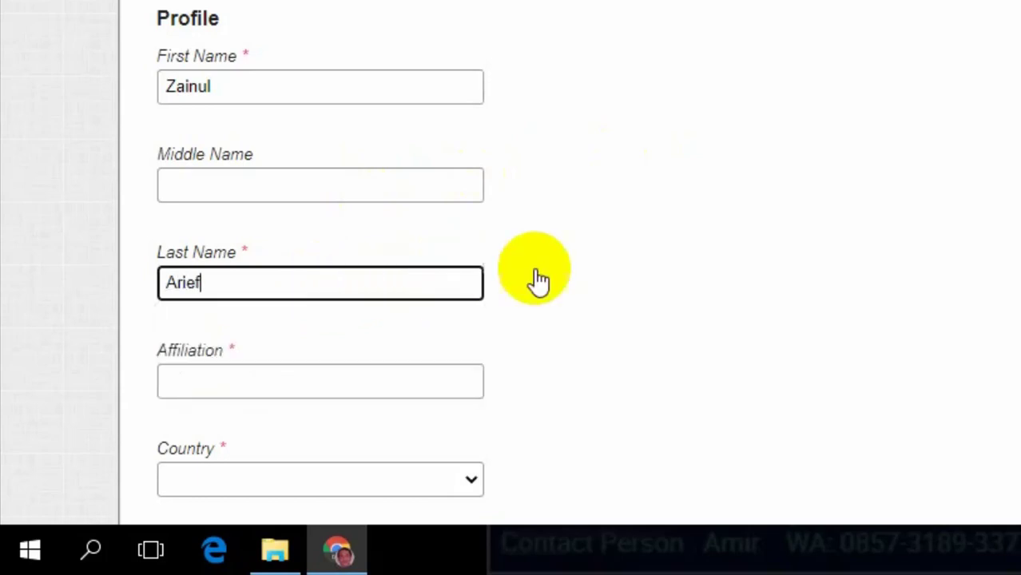
scroll(638, 297, "down", 3)
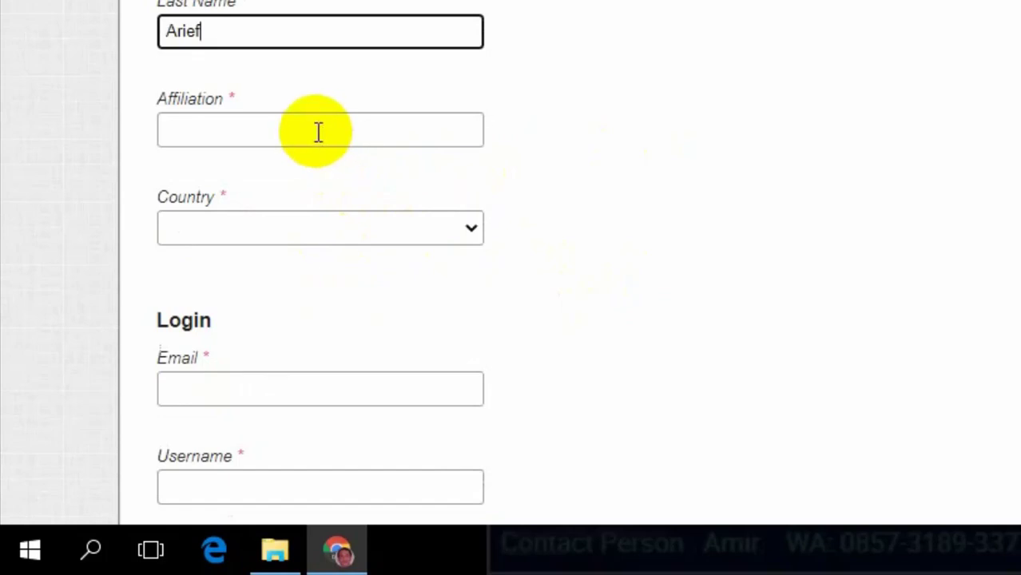
left_click(317, 130)
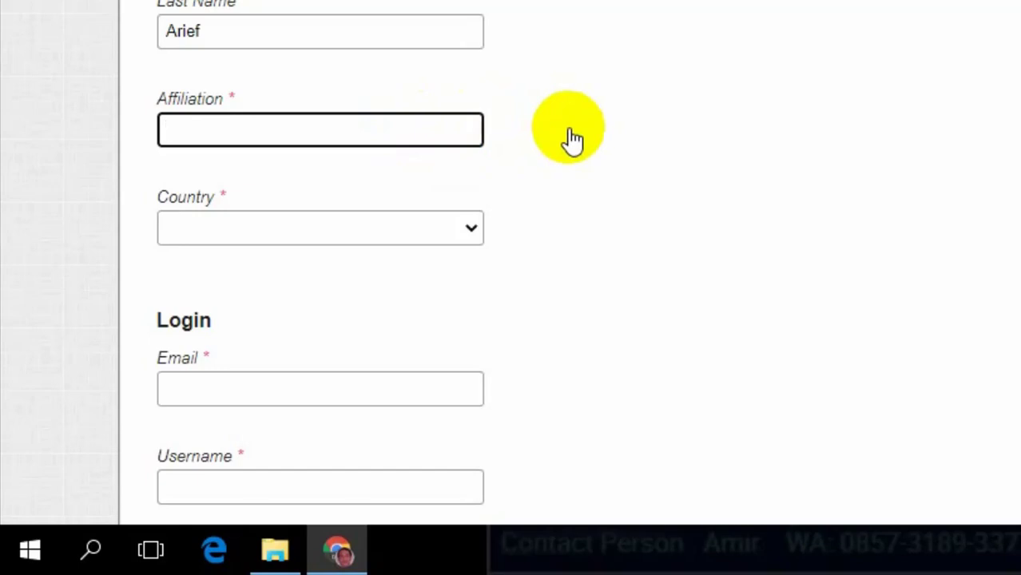
type("religious")
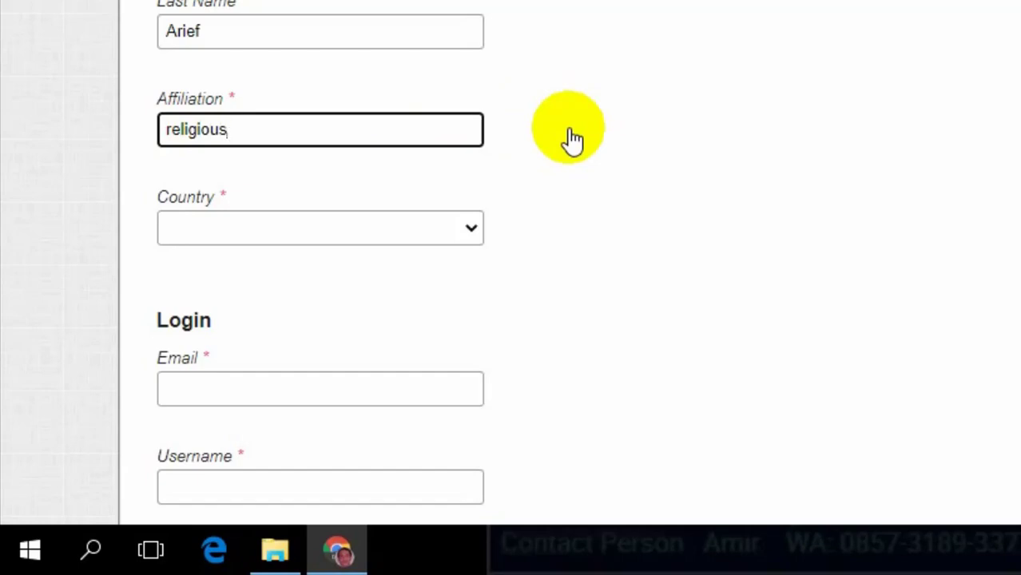
type(" Affair")
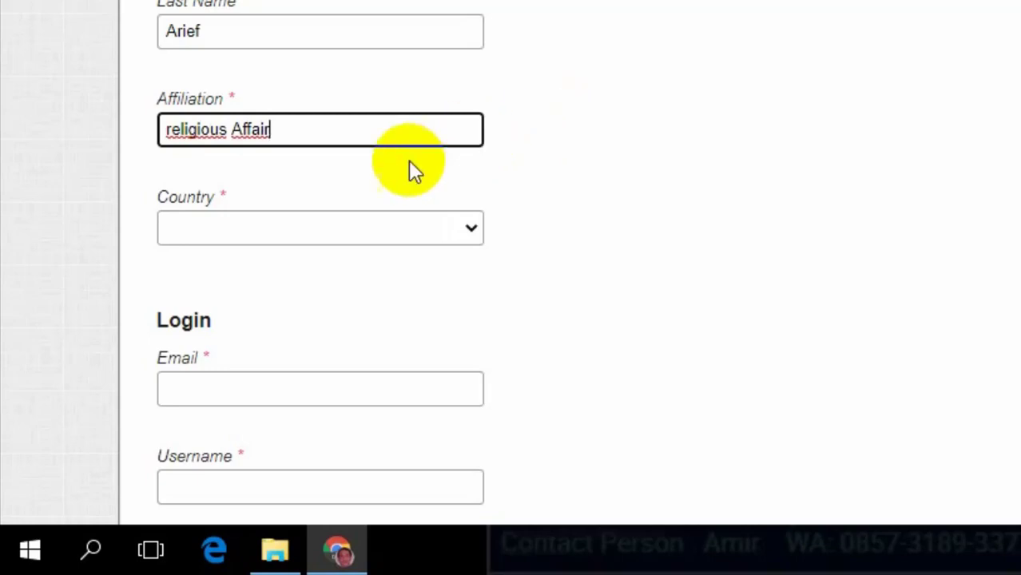
Set the Country to Indonesia.
scroll(387, 132, "down", 2)
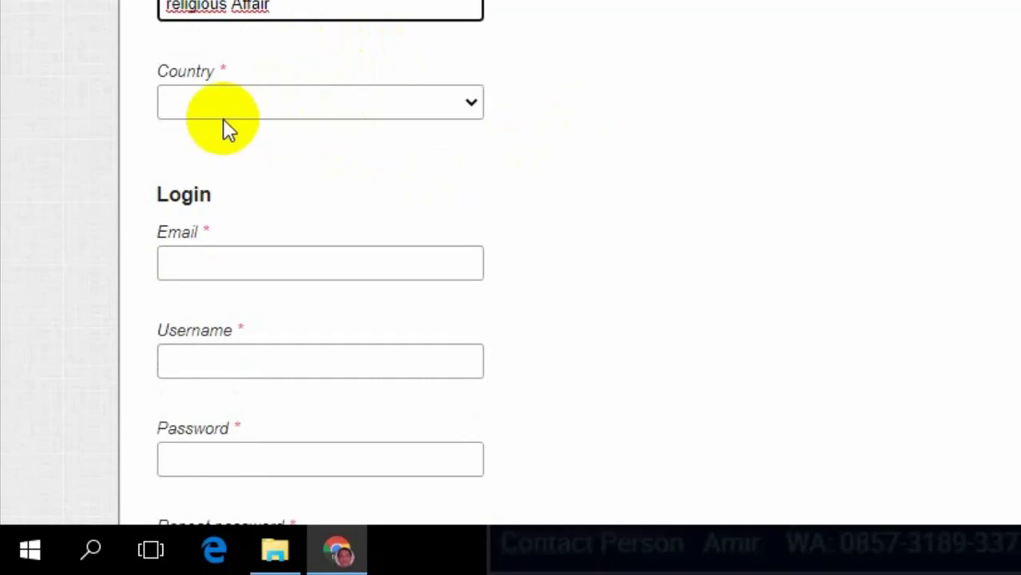
left_click(466, 110)
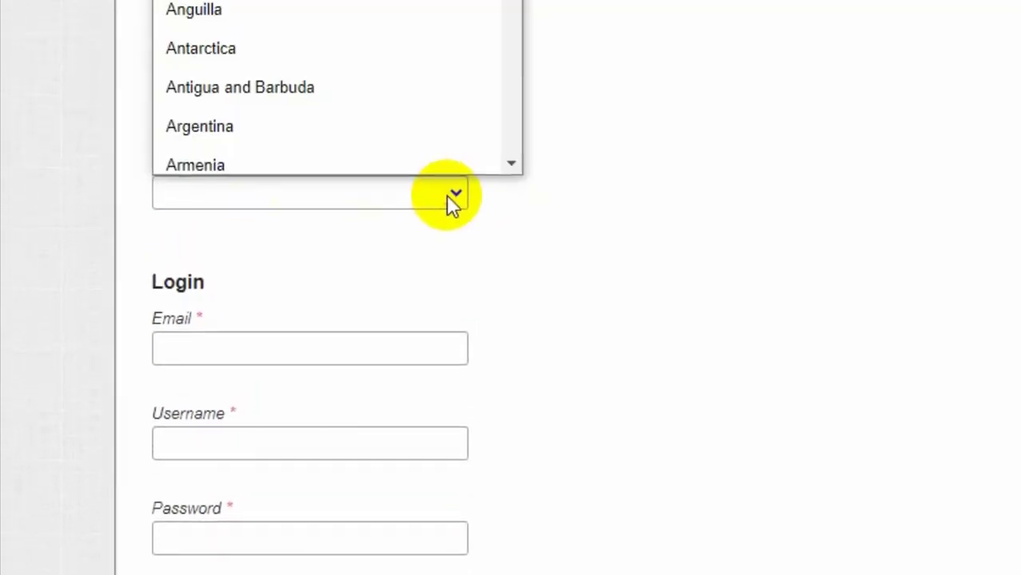
scroll(221, 216, "down", 8)
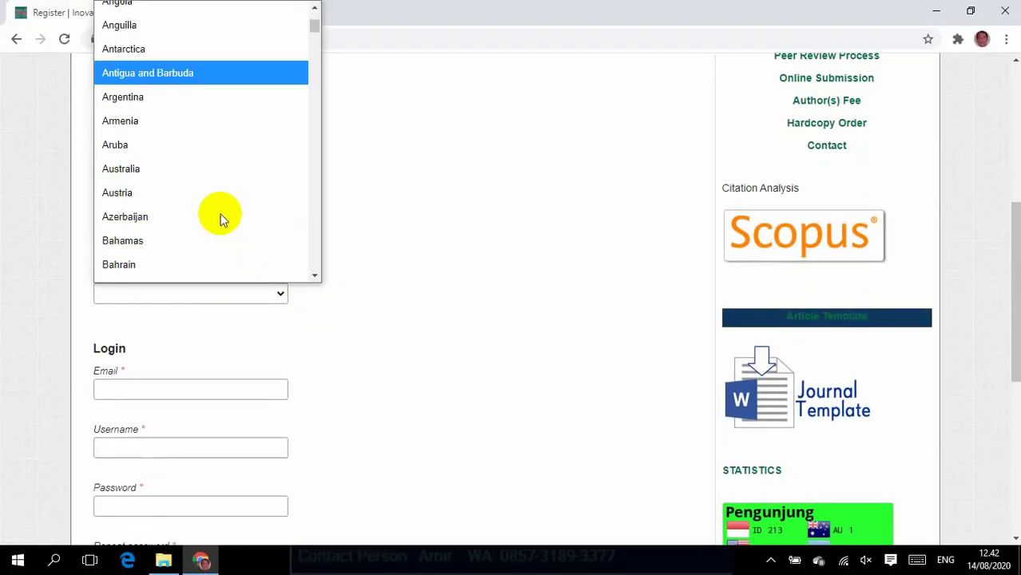
scroll(222, 215, "down", 20)
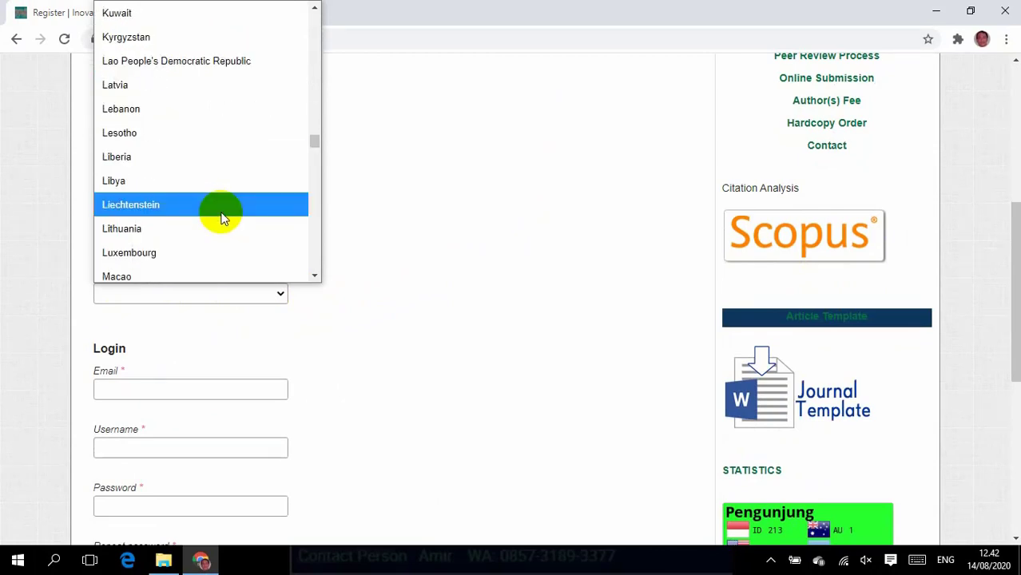
scroll(221, 215, "up", 4)
scroll(222, 215, "up", 2)
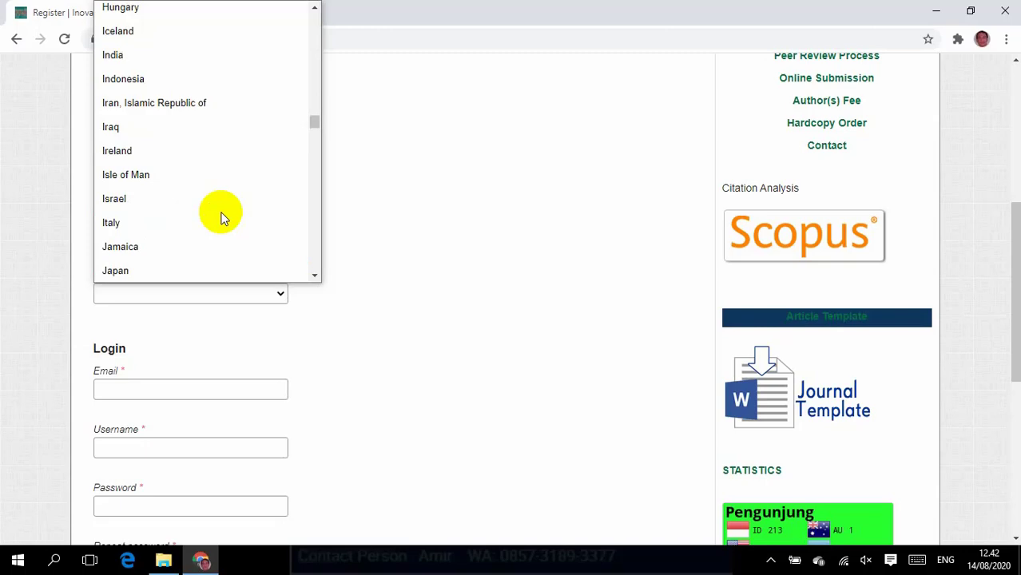
left_click(169, 82)
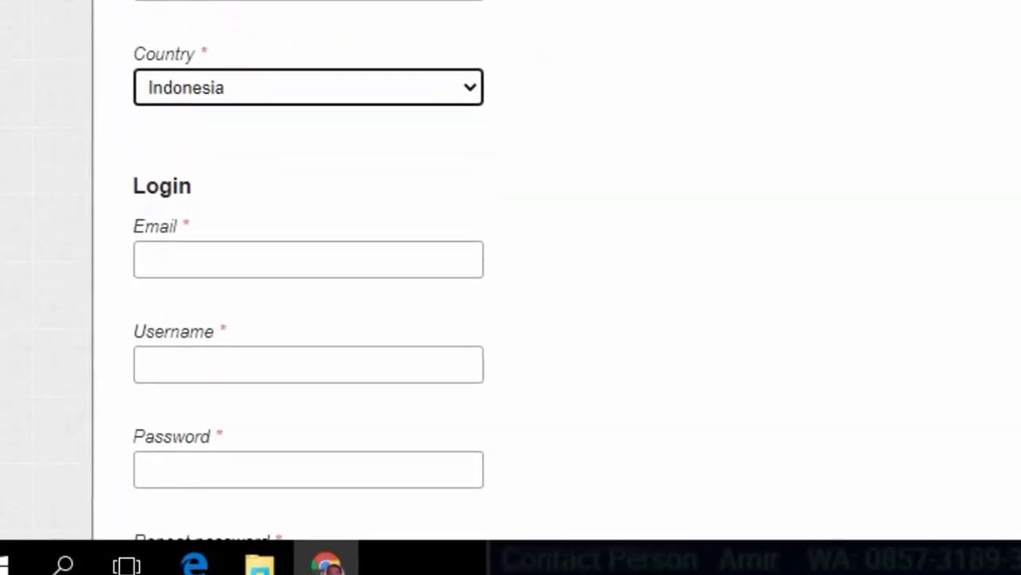
scroll(531, 136, "down", 2)
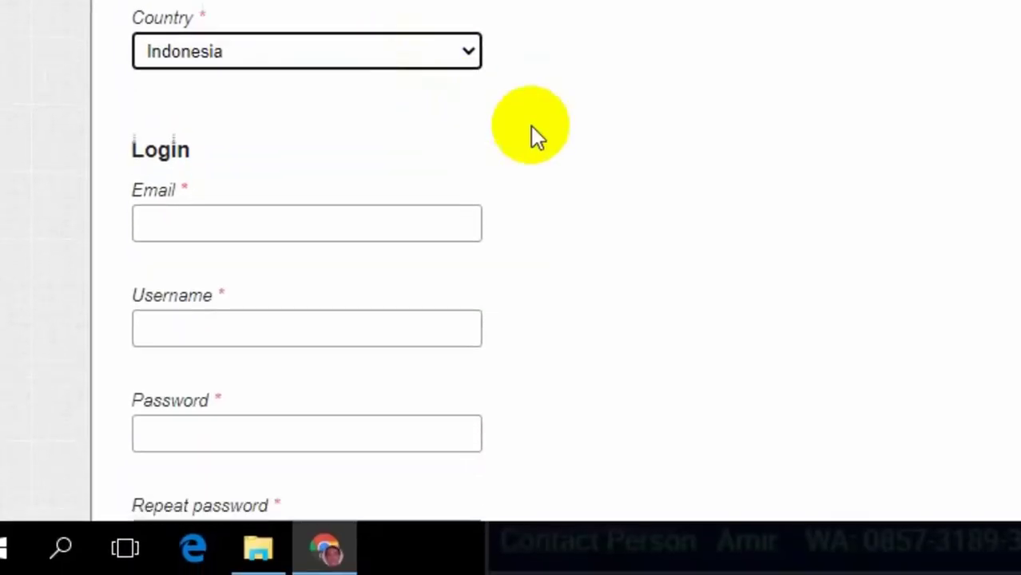
Fill in the author's saved e-mail address and the account username.
left_click(408, 110)
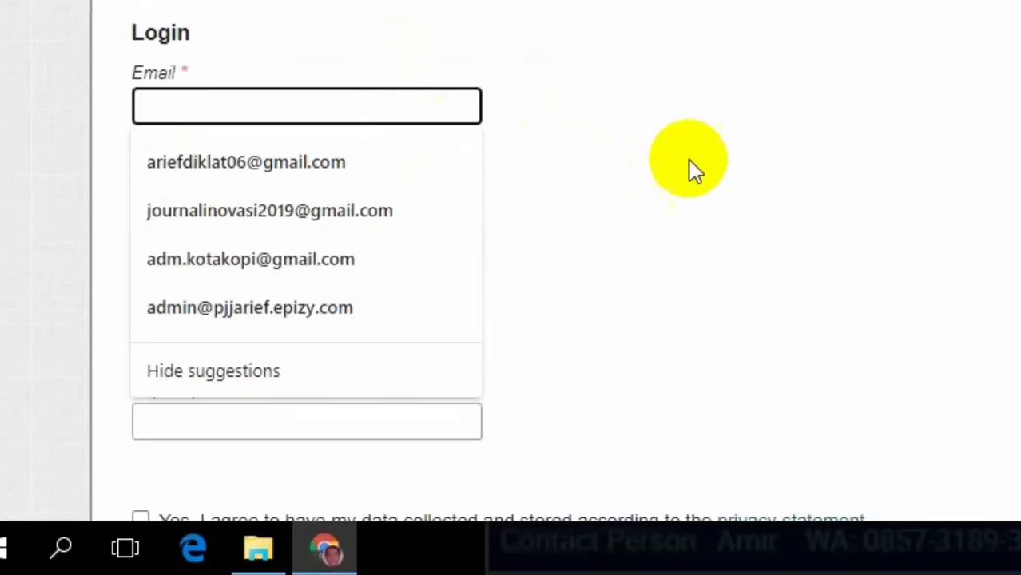
left_click(410, 166)
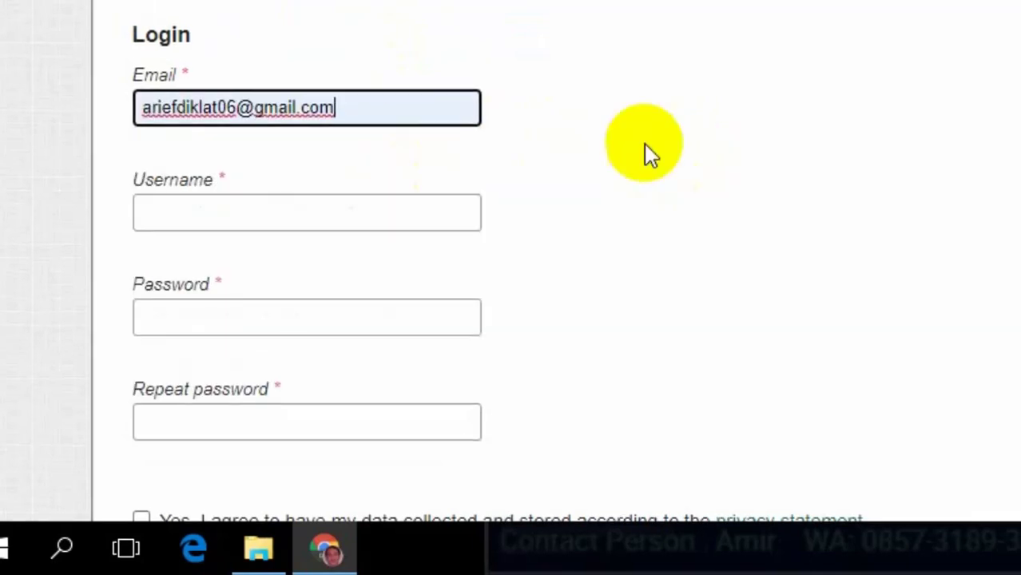
scroll(631, 168, "down", 3)
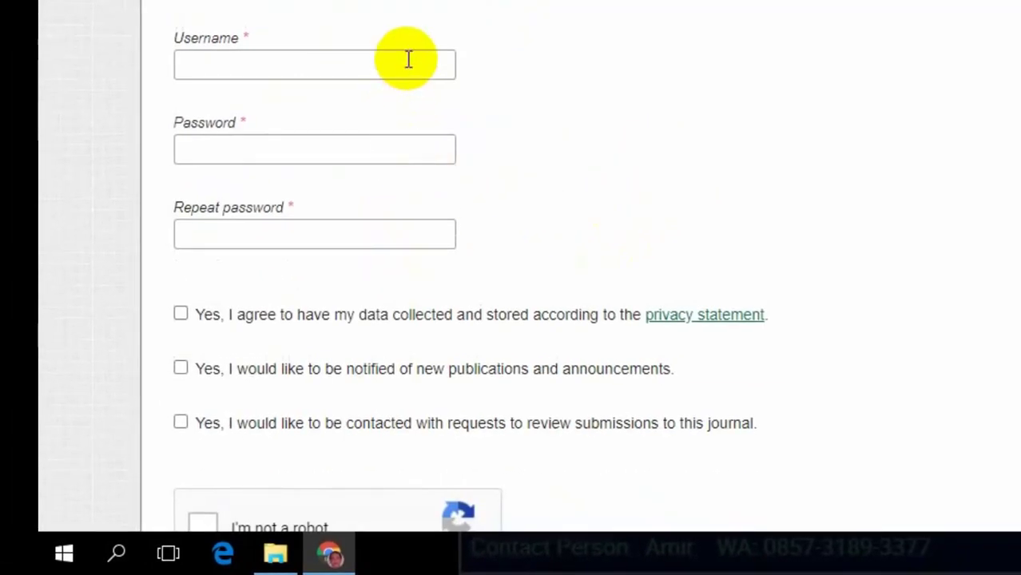
left_click(408, 61)
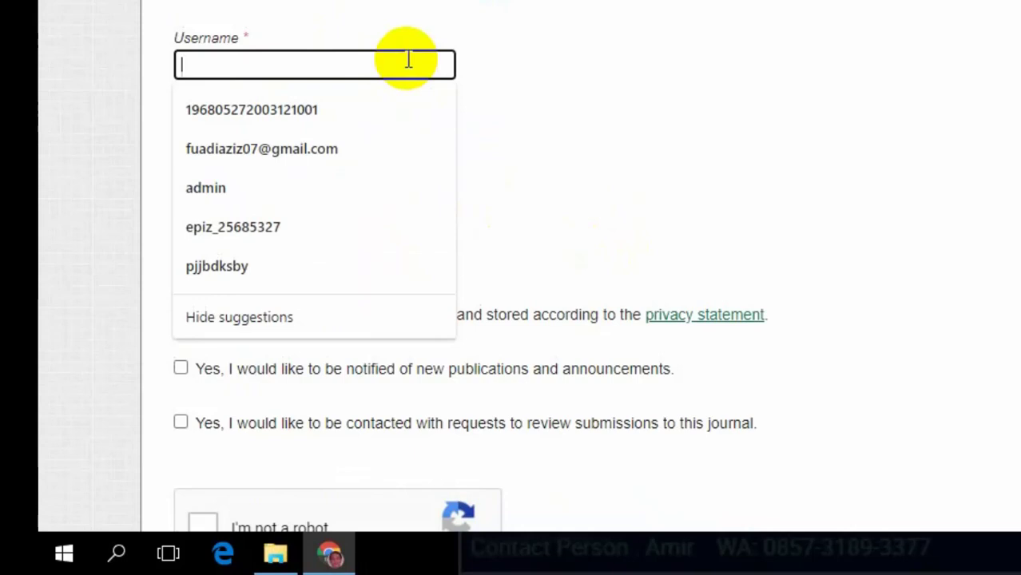
type("arief")
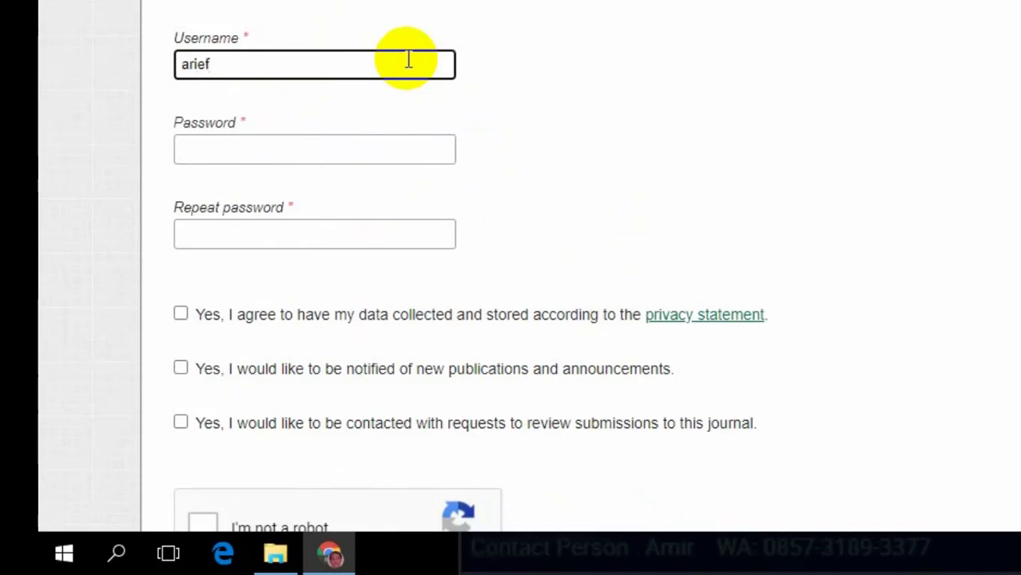
type("bdksby")
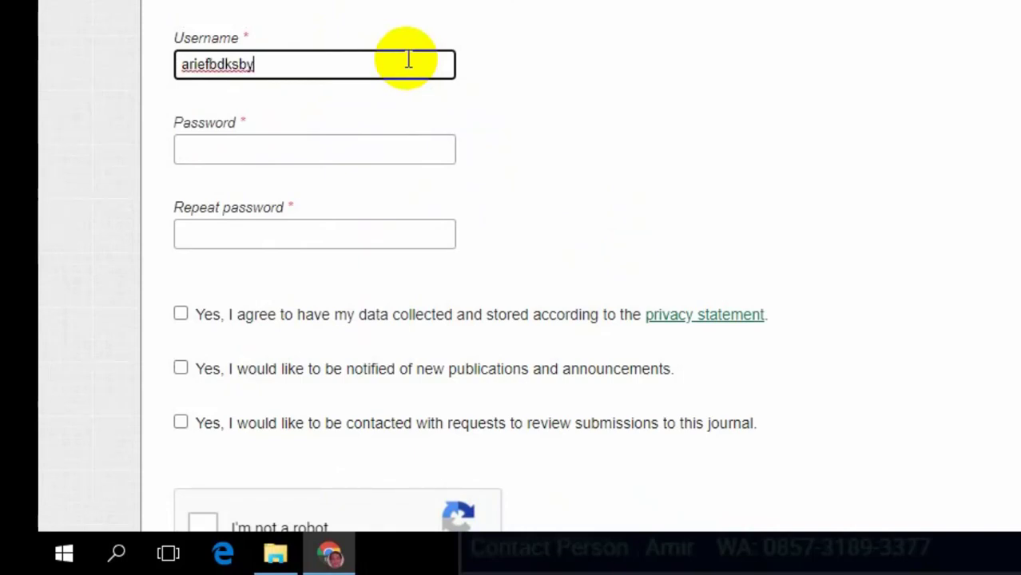
Enter the account password and repeat it in the confirmation field.
left_click(331, 152)
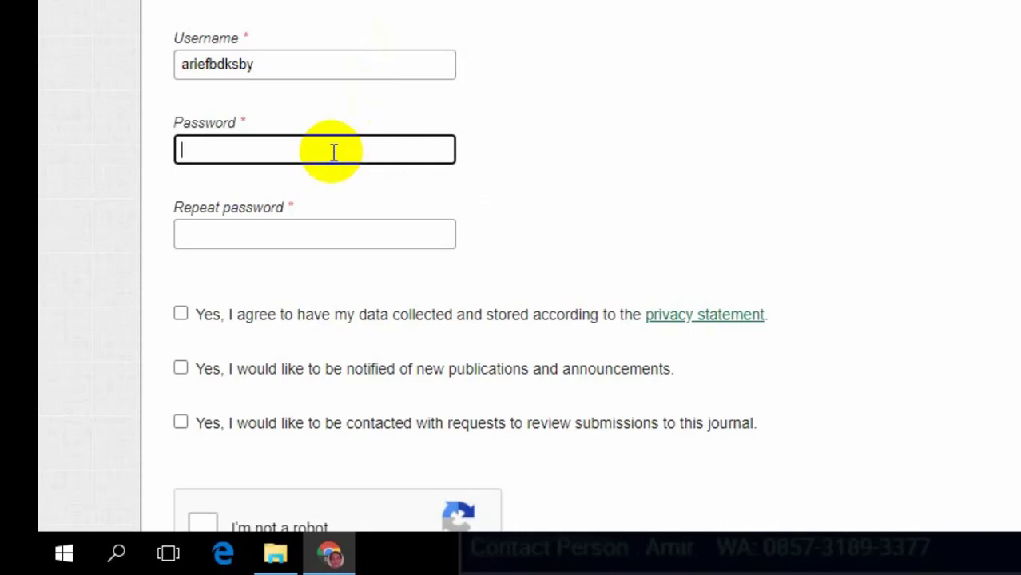
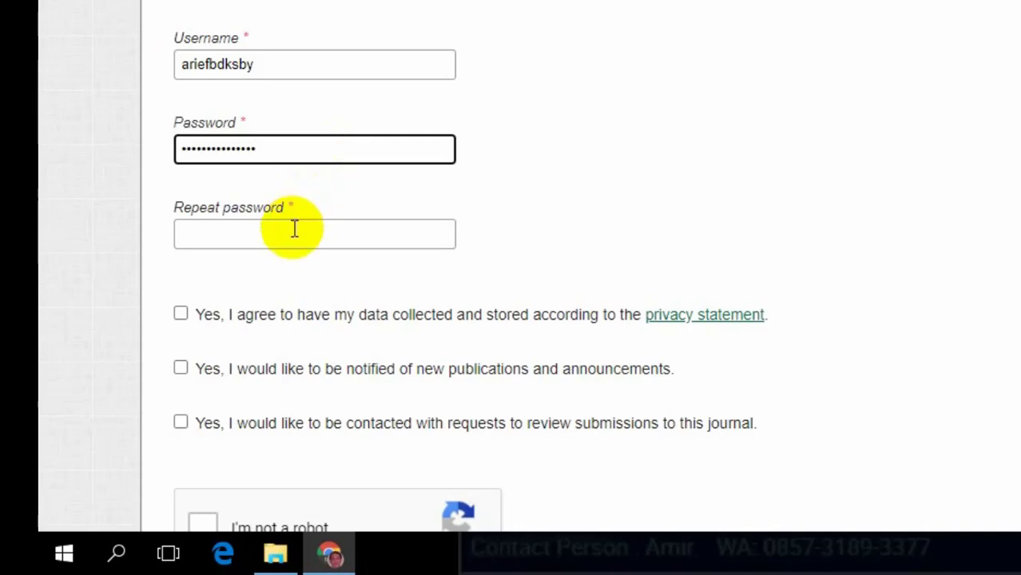
left_click(289, 237)
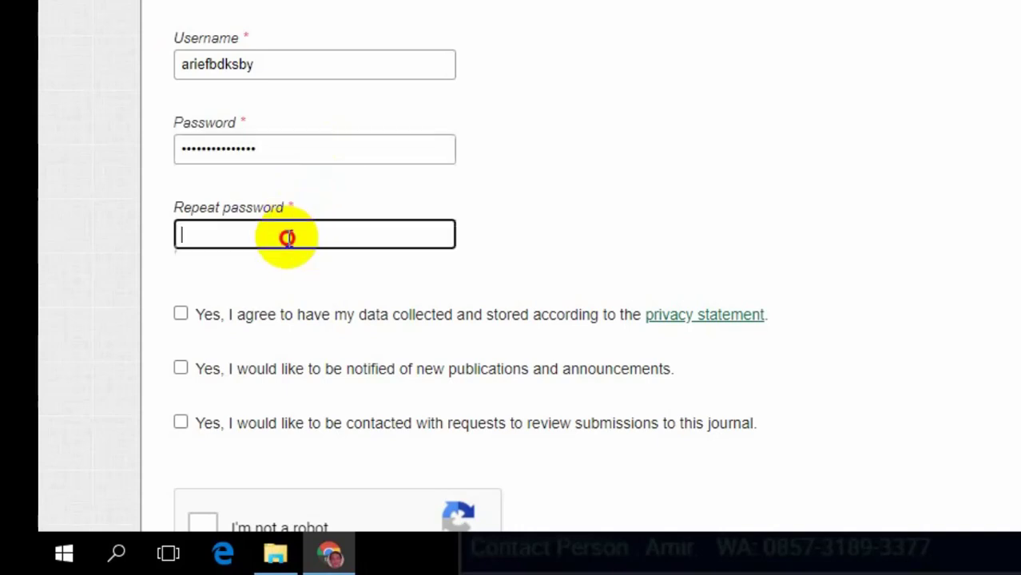
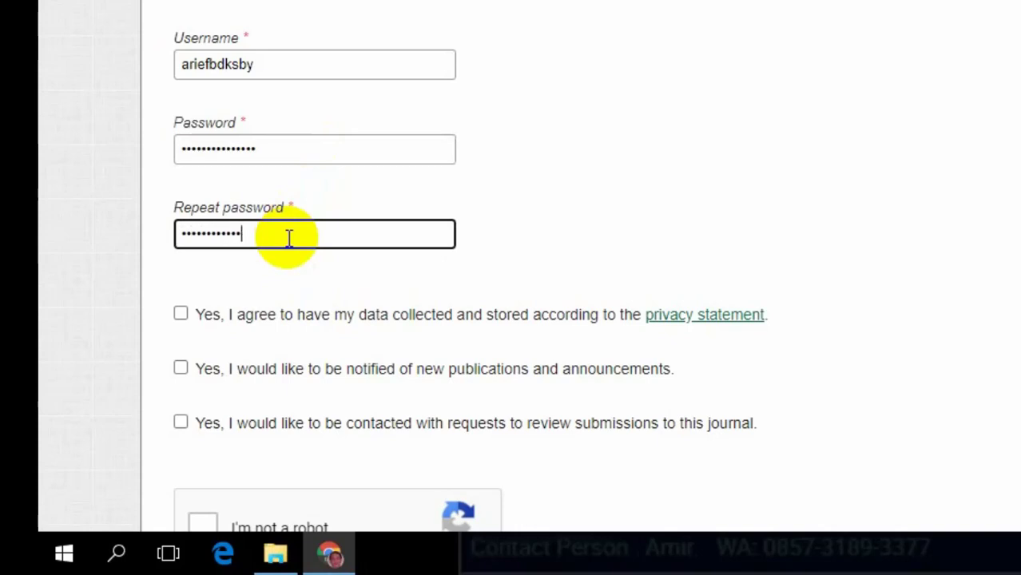
scroll(260, 341, "down", 2)
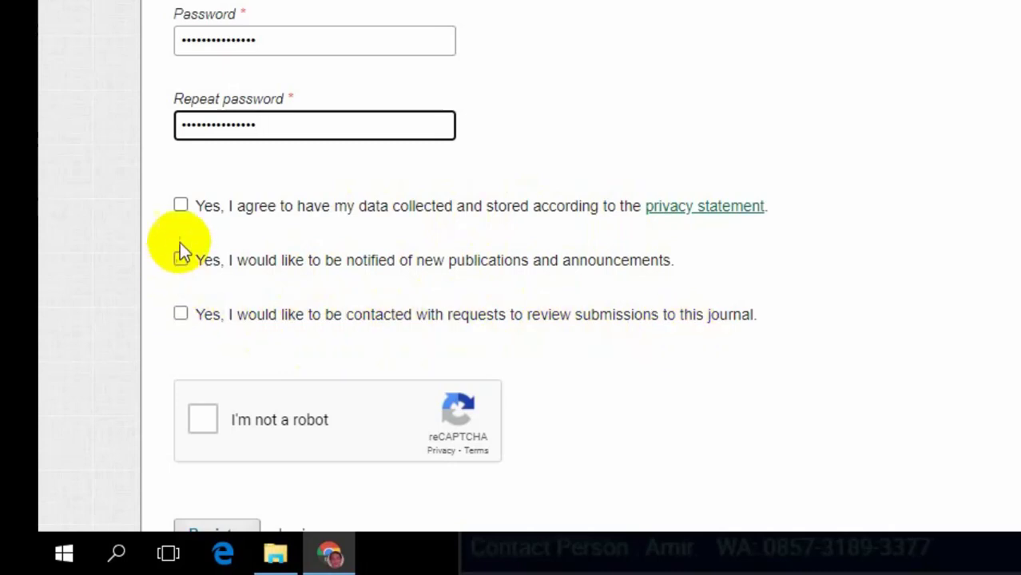
Agree to data storage, publication announcements and reviewing for the journal.
left_click(183, 206)
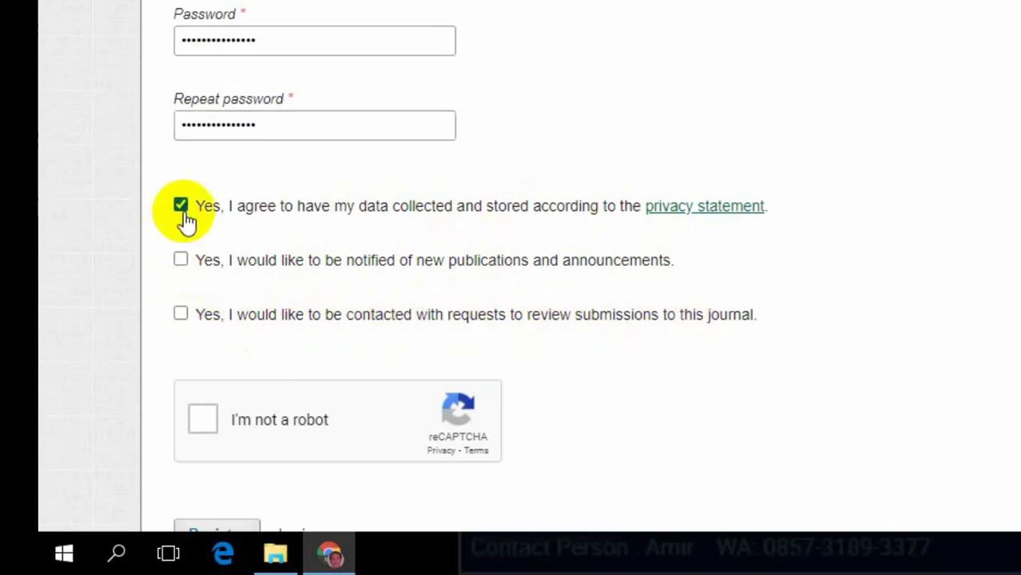
left_click(179, 260)
left_click(180, 315)
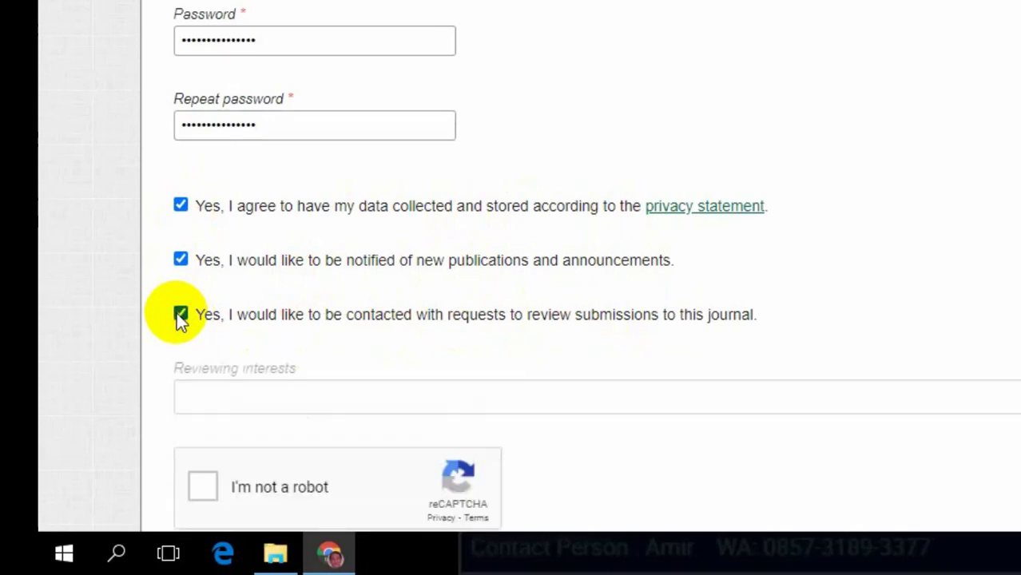
scroll(364, 331, "down", 2)
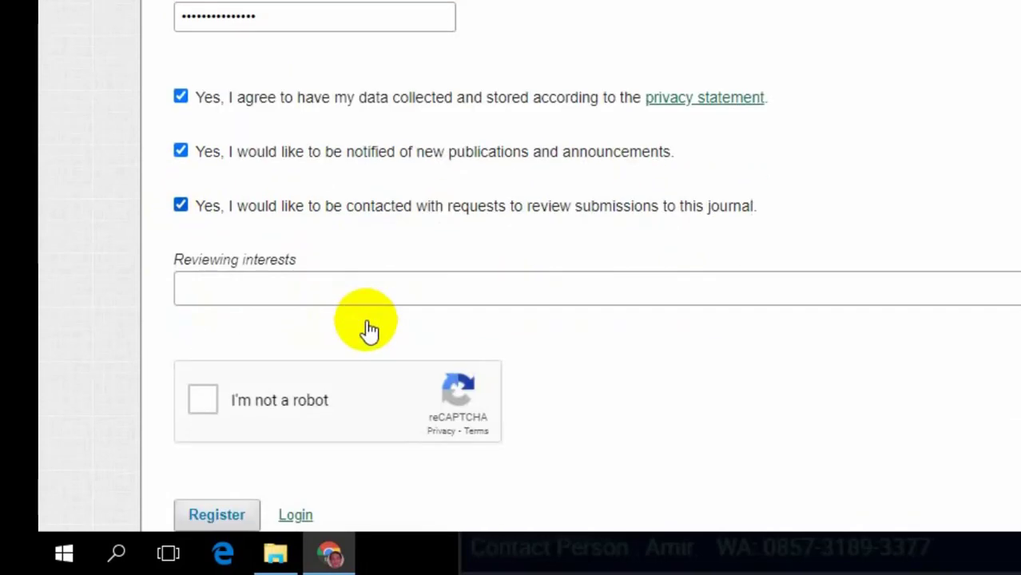
scroll(336, 348, "down", 2)
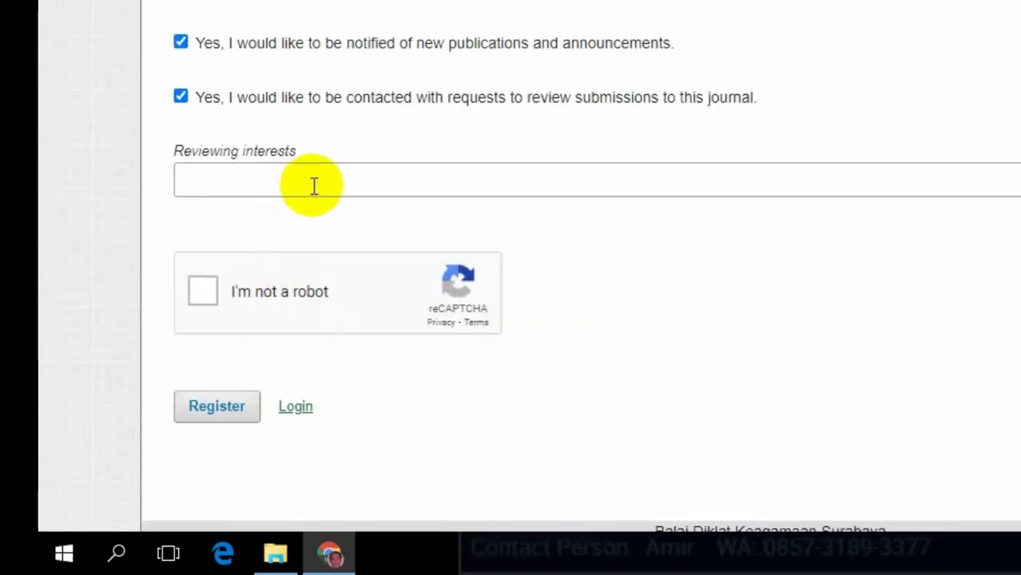
Enter 'Thank You' as reviewing interests and start the reCAPTCHA check.
left_click(209, 179)
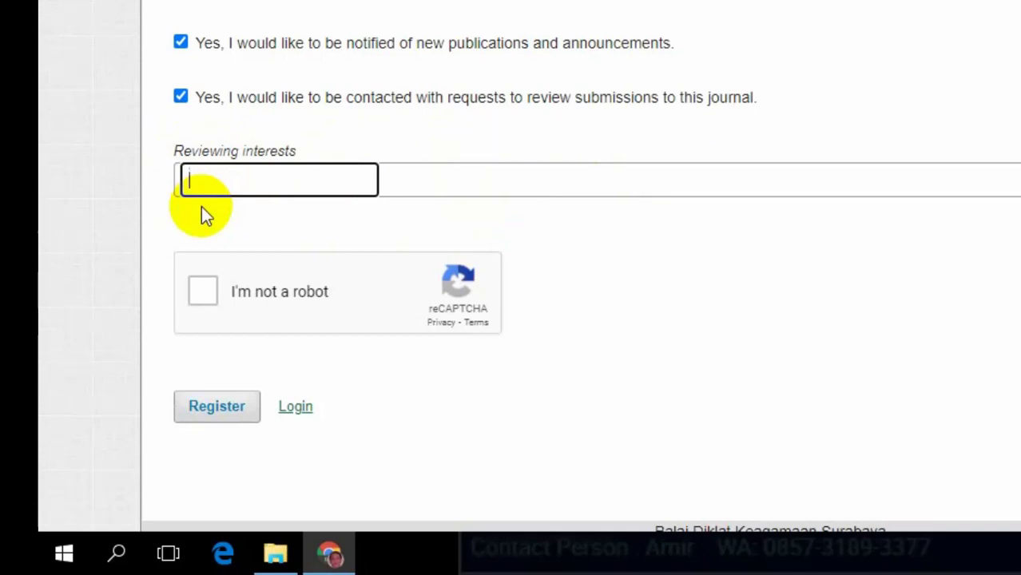
type("Tha")
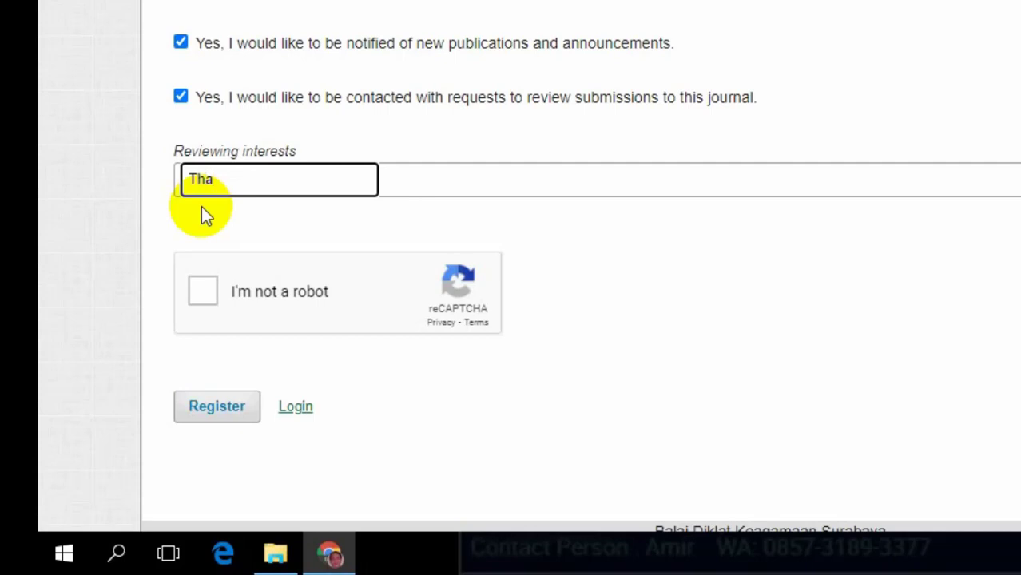
type("nk You")
left_click(197, 289)
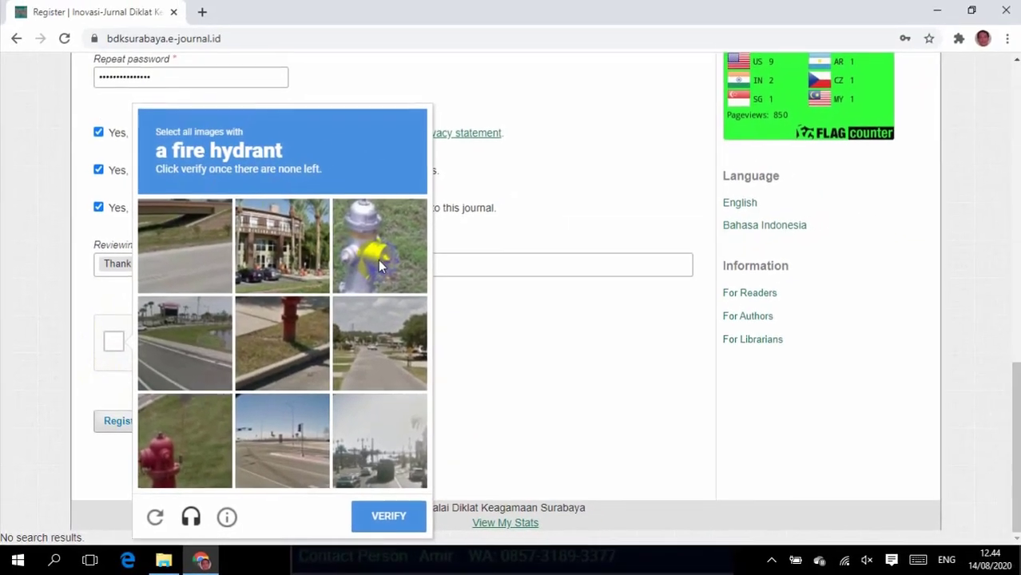
Select the three fire hydrant tiles, verify the reCAPTCHA, and submit the registration.
left_click(378, 258)
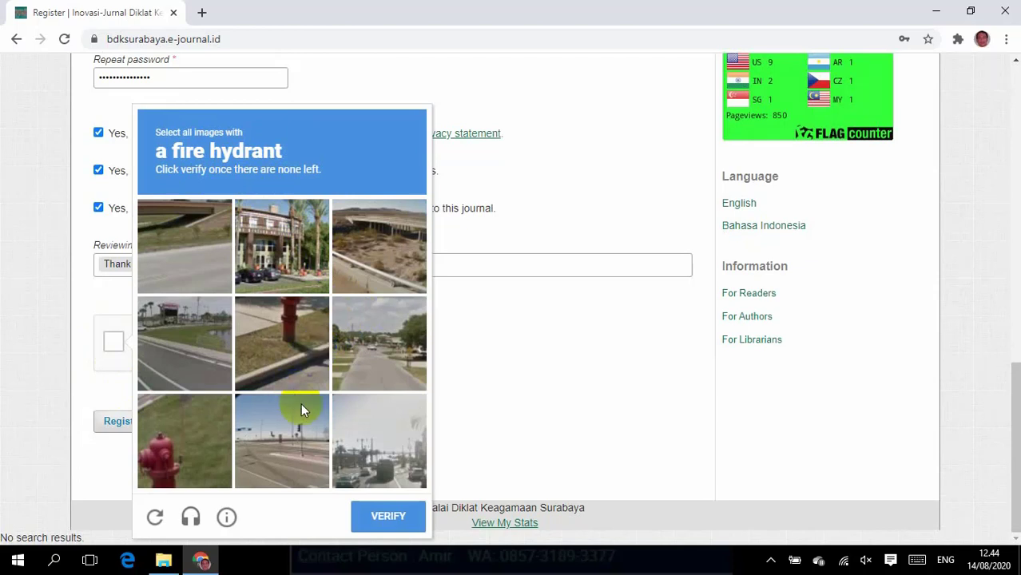
left_click(190, 444)
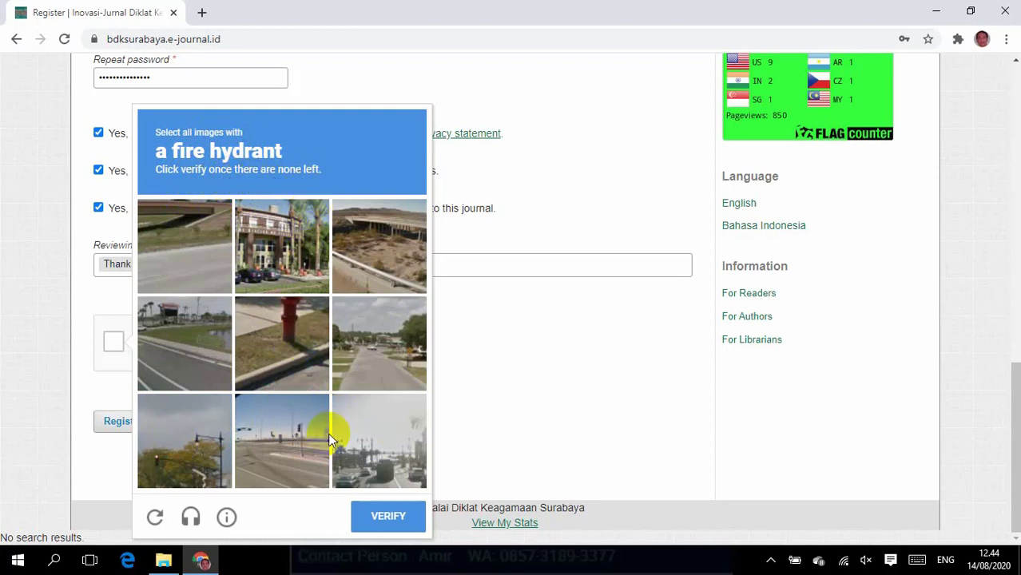
left_click(291, 345)
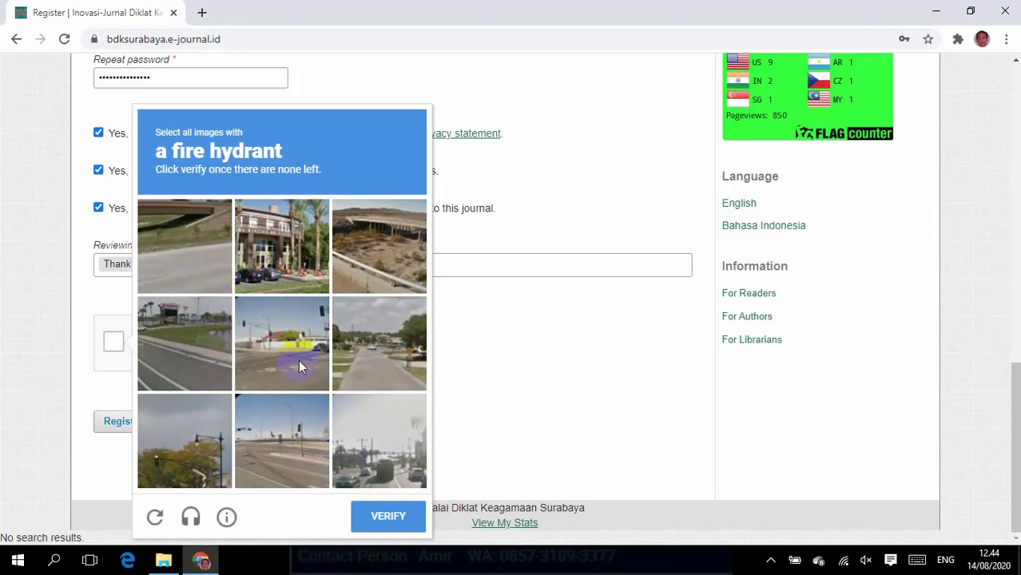
left_click(381, 519)
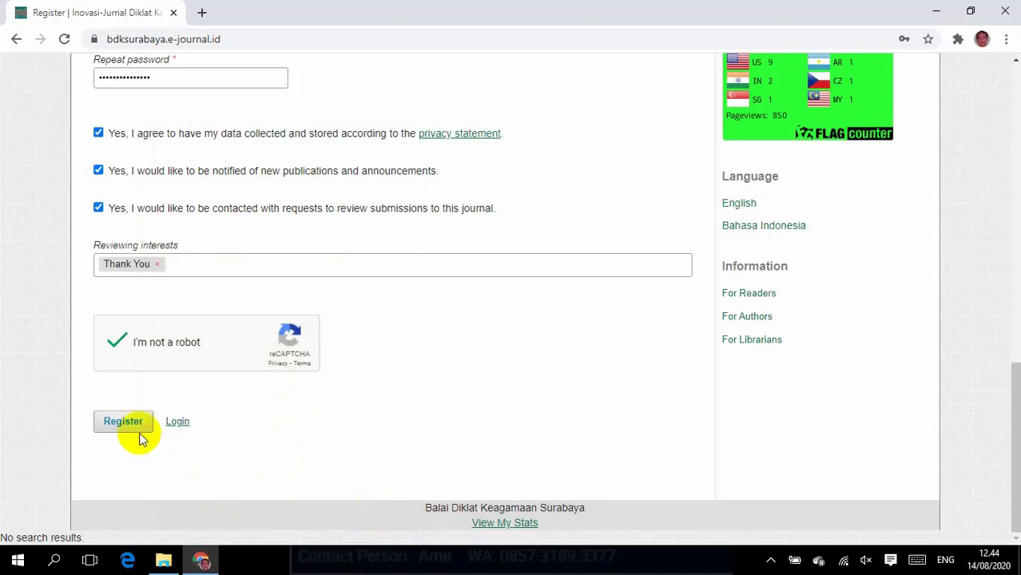
left_click(135, 425)
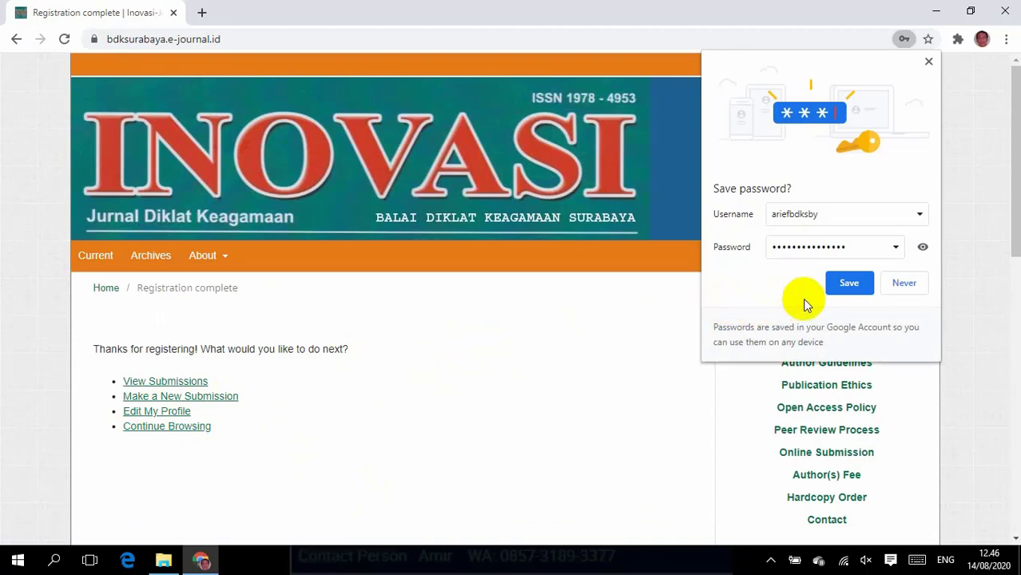
Save the new account's password in Chrome and look over the confirmation page options.
left_click(850, 283)
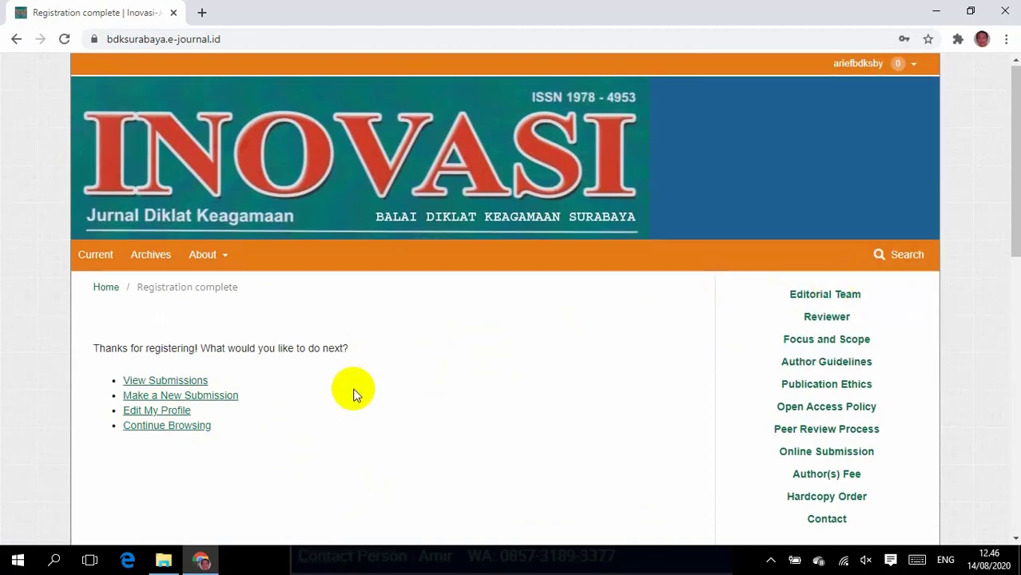
scroll(357, 395, "down", 3)
scroll(356, 394, "up", 2)
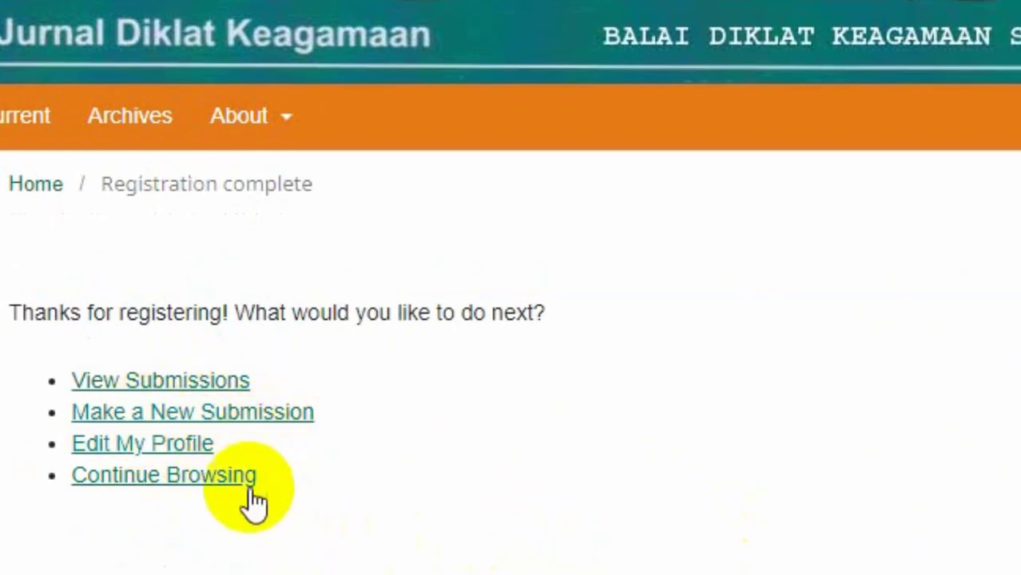
Start a new article submission with the language set to Bahasa Indonesia.
left_click(272, 423)
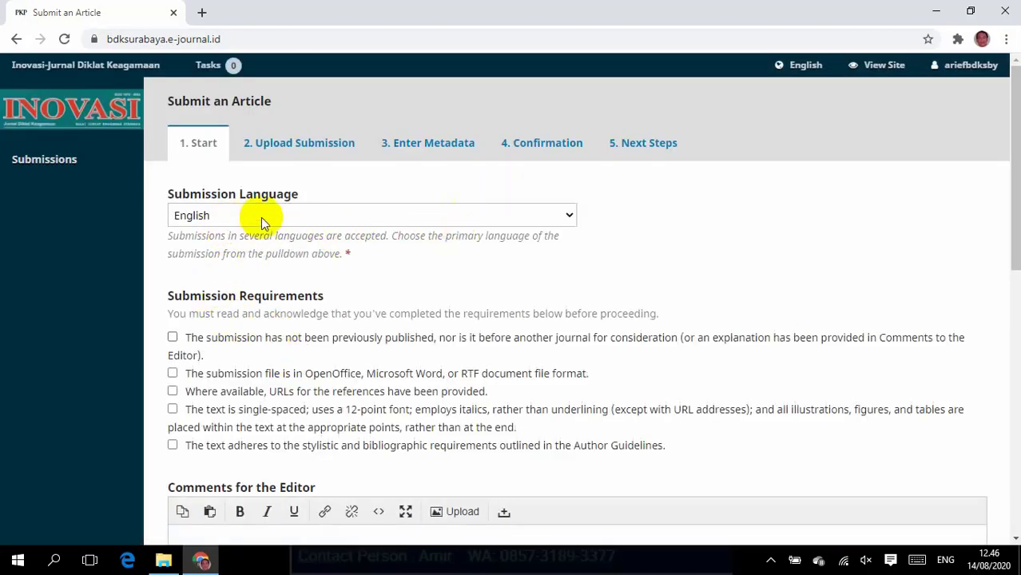
left_click(566, 214)
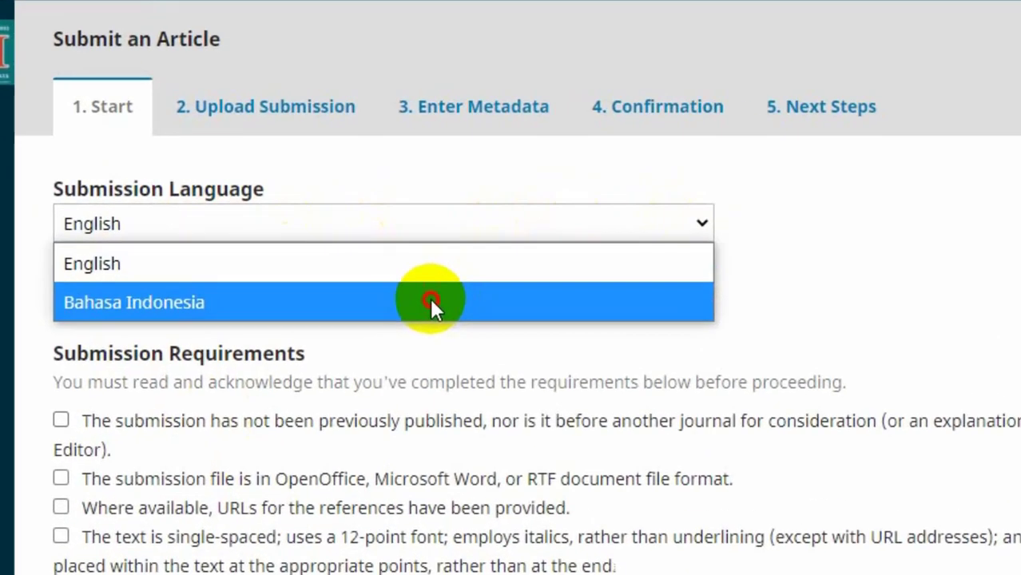
left_click(431, 301)
scroll(504, 335, "down", 3)
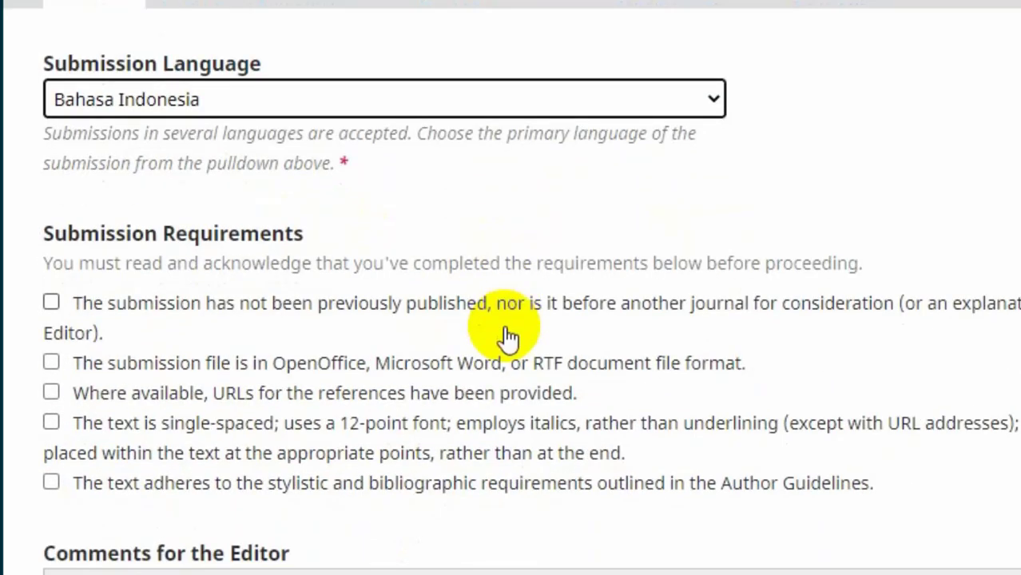
scroll(508, 335, "down", 3)
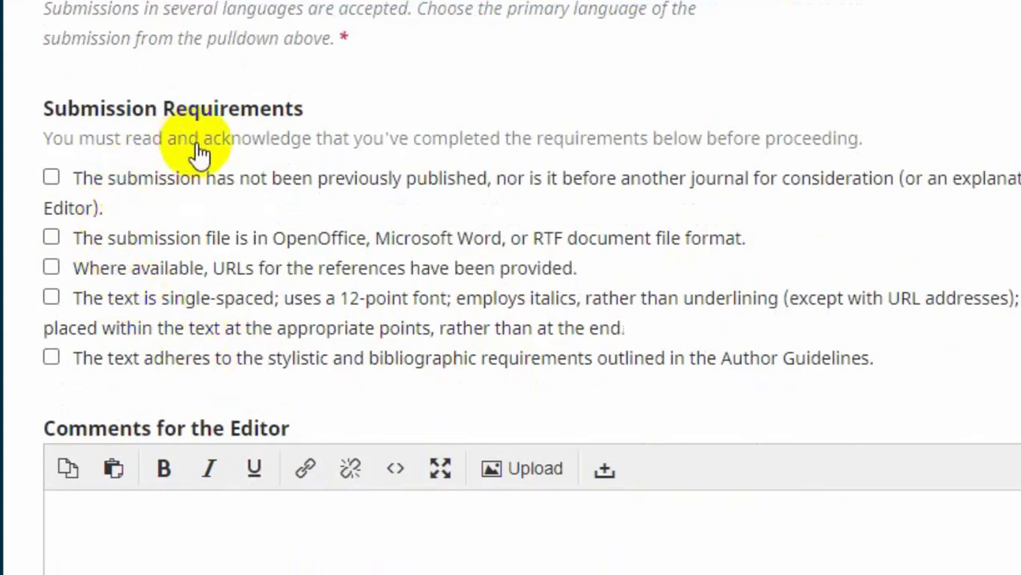
Tick all five submission checklist requirements.
left_click(51, 177)
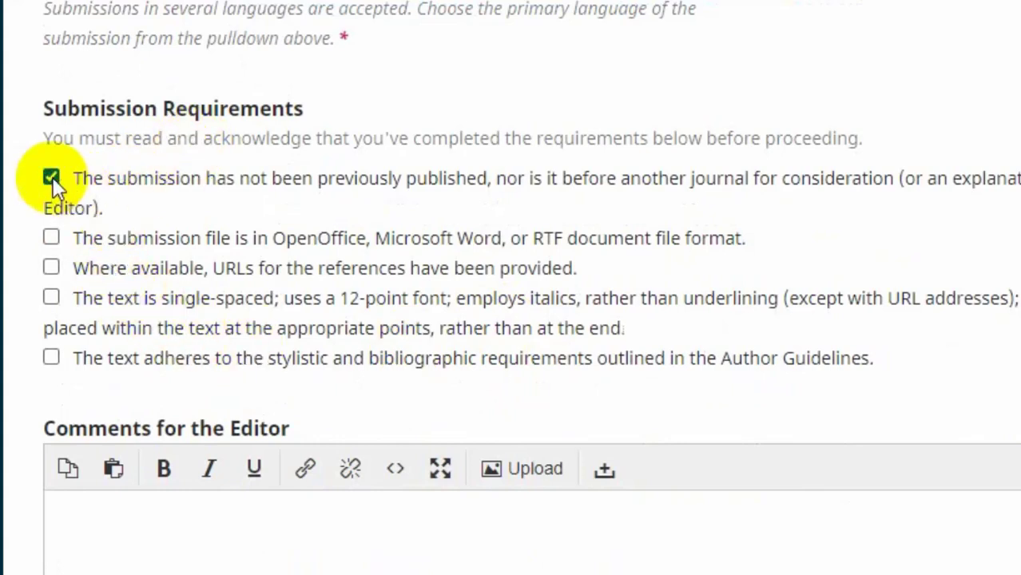
left_click(51, 238)
left_click(50, 267)
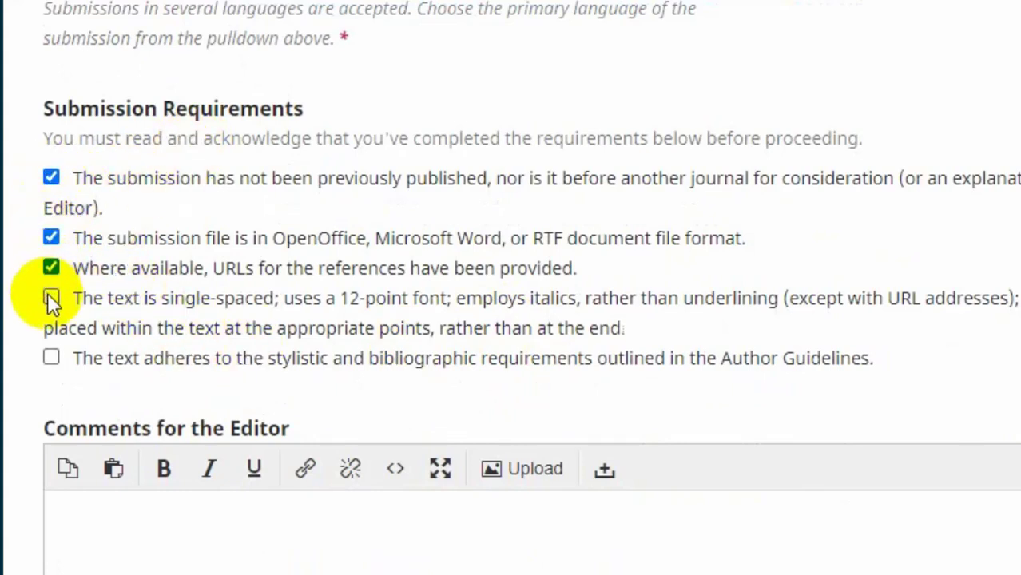
left_click(51, 298)
left_click(51, 358)
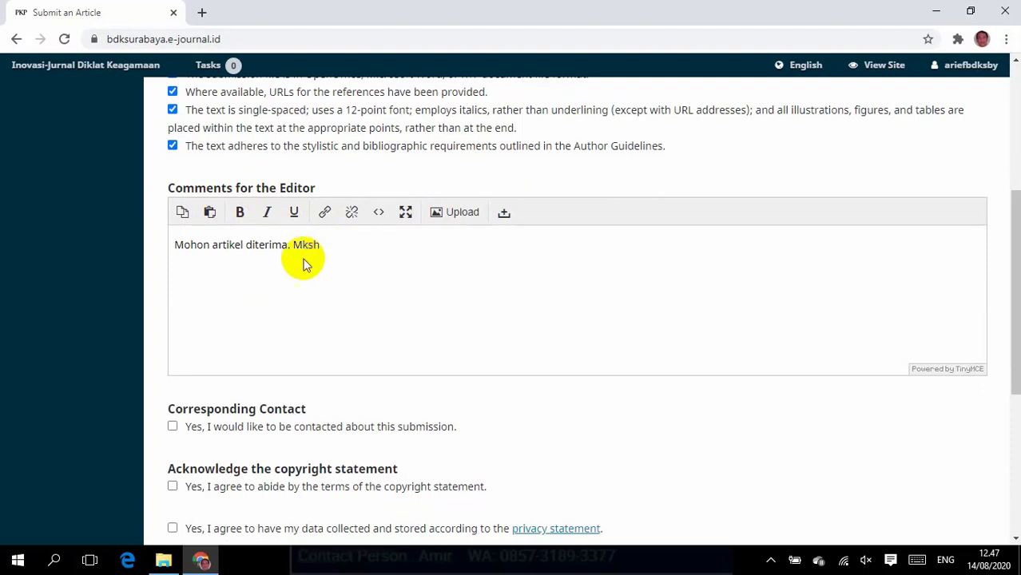
Agree to being contacted and to the privacy statement, then save step 1.
scroll(287, 295, "down", 3)
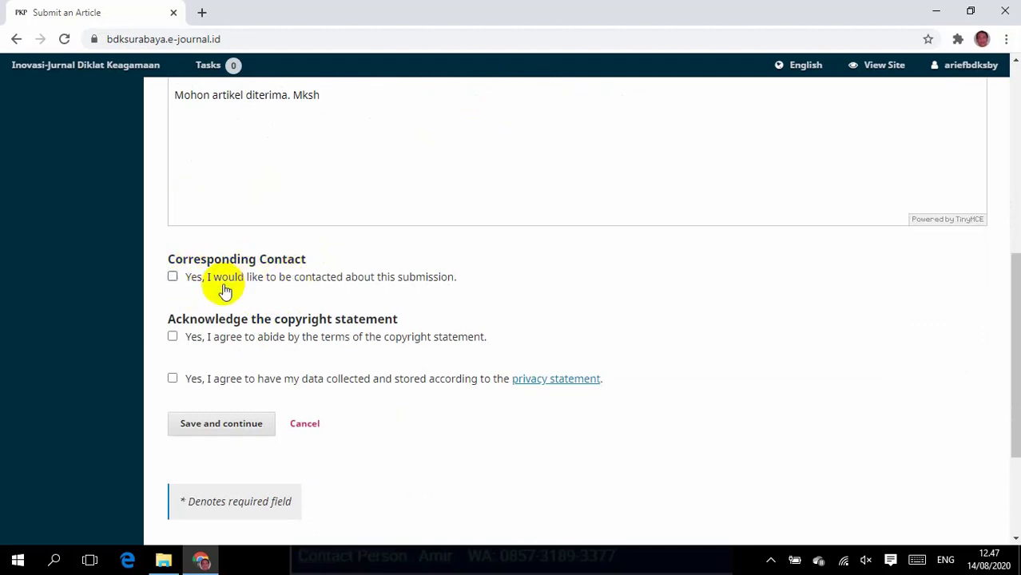
left_click(172, 277)
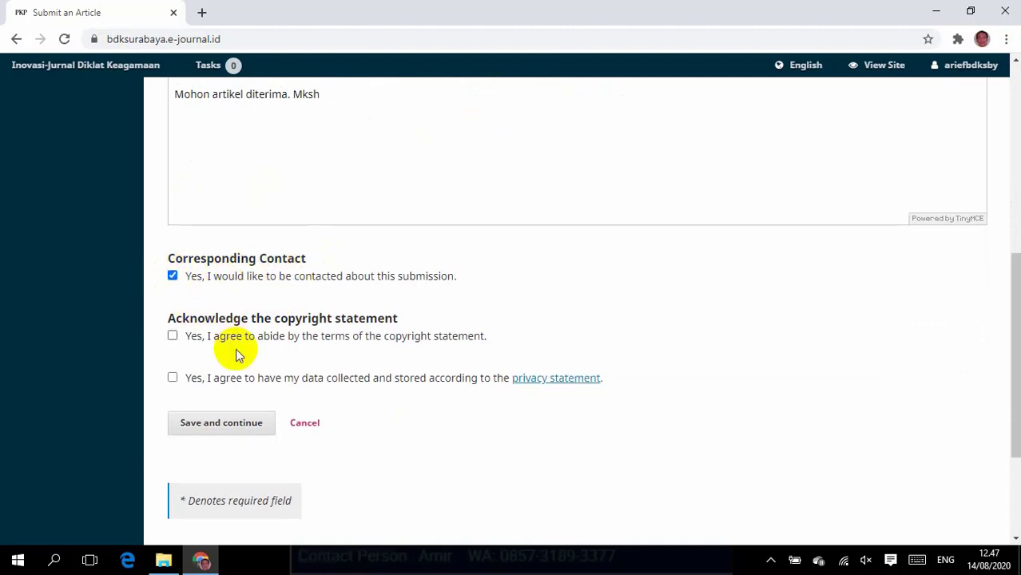
scroll(240, 343, "down", 1)
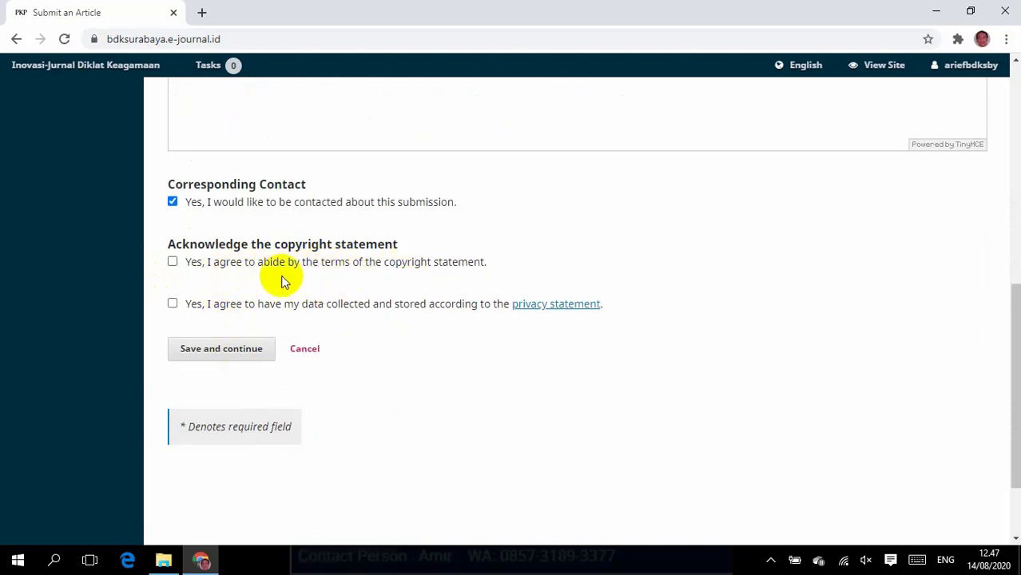
left_click(172, 303)
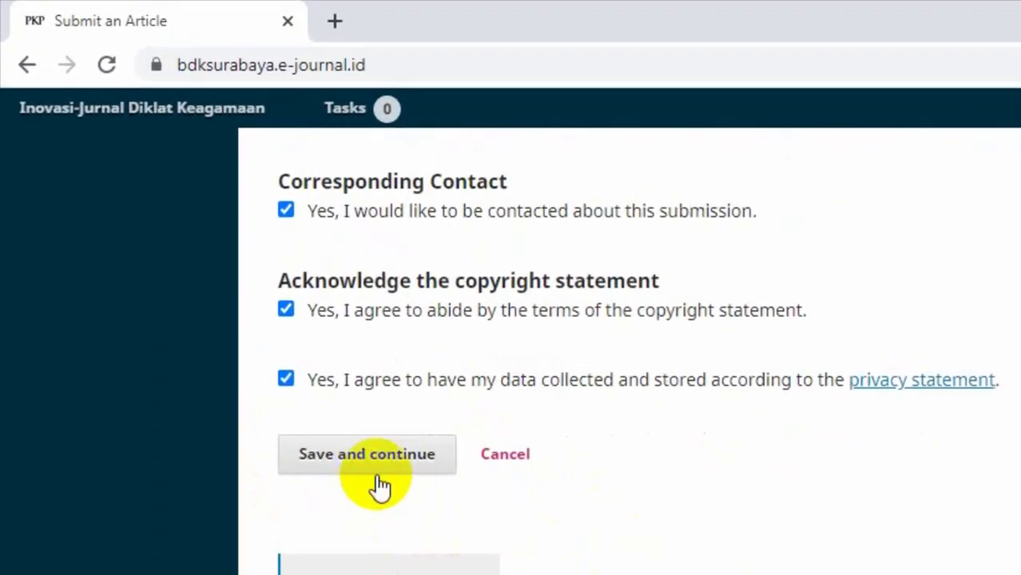
left_click(337, 391)
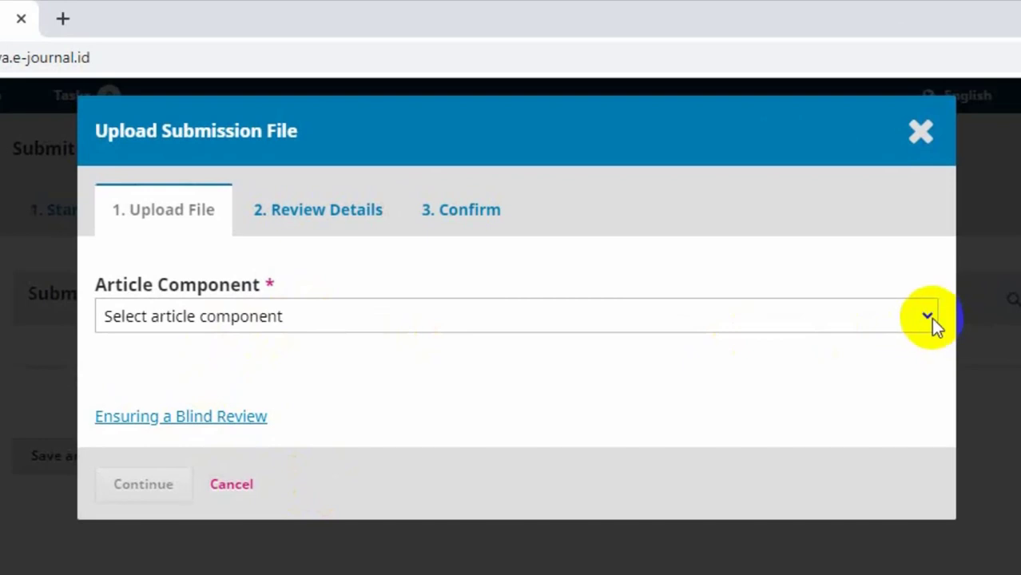
Choose Article Text and select 'Persepsi MTsN 12 Bwi' from Documents for upload.
left_click(789, 216)
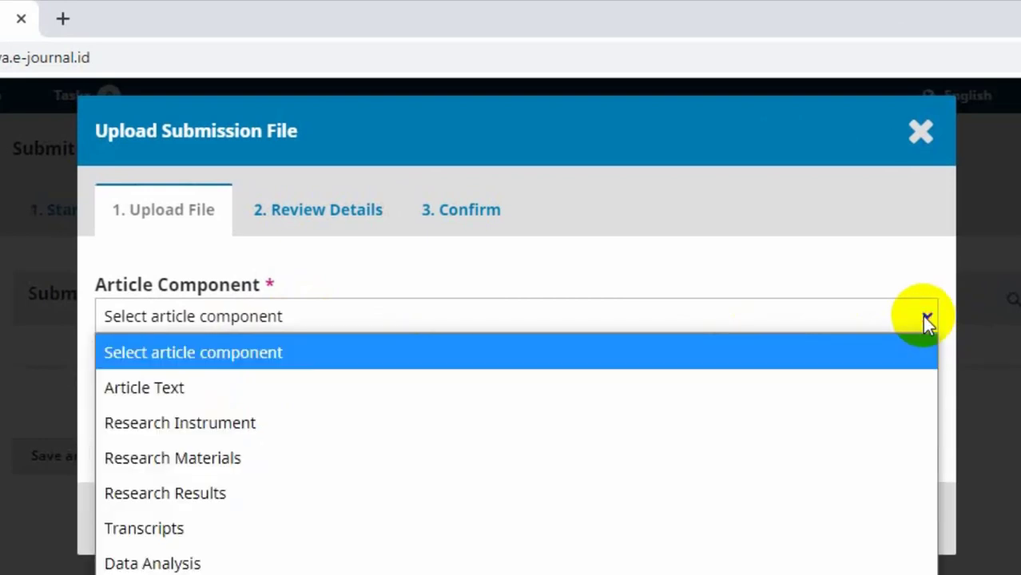
left_click(292, 389)
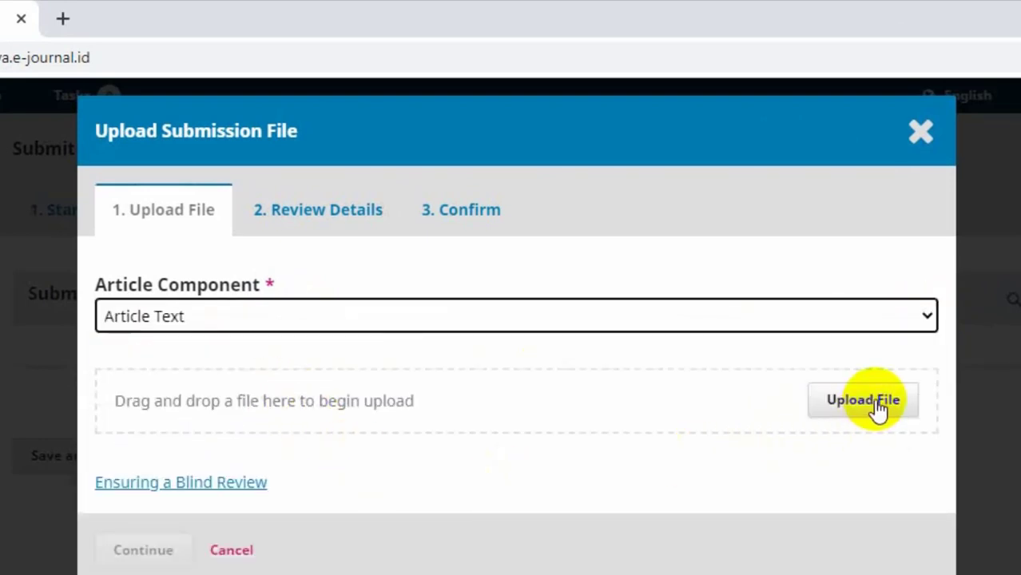
left_click(876, 405)
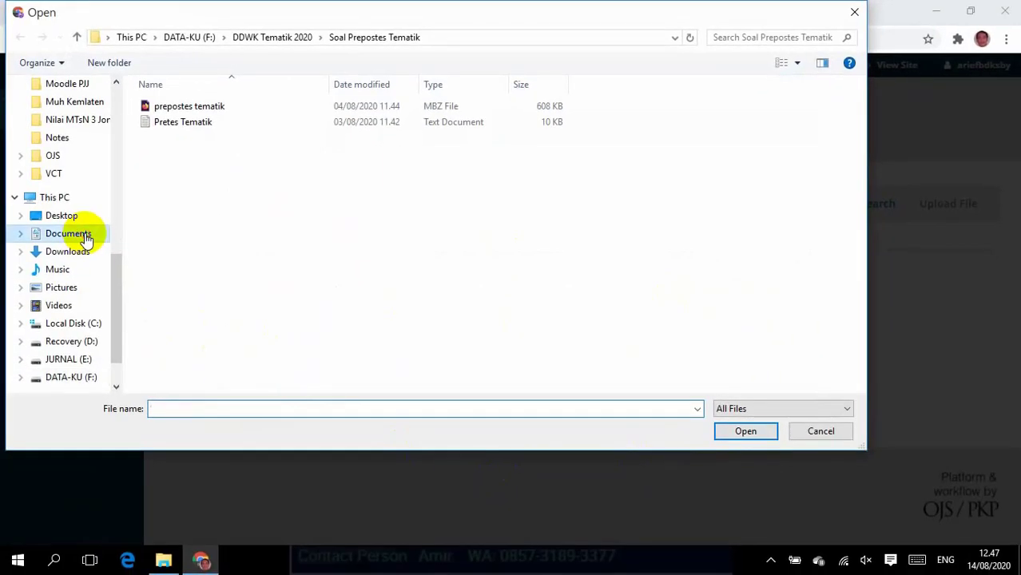
left_click(86, 234)
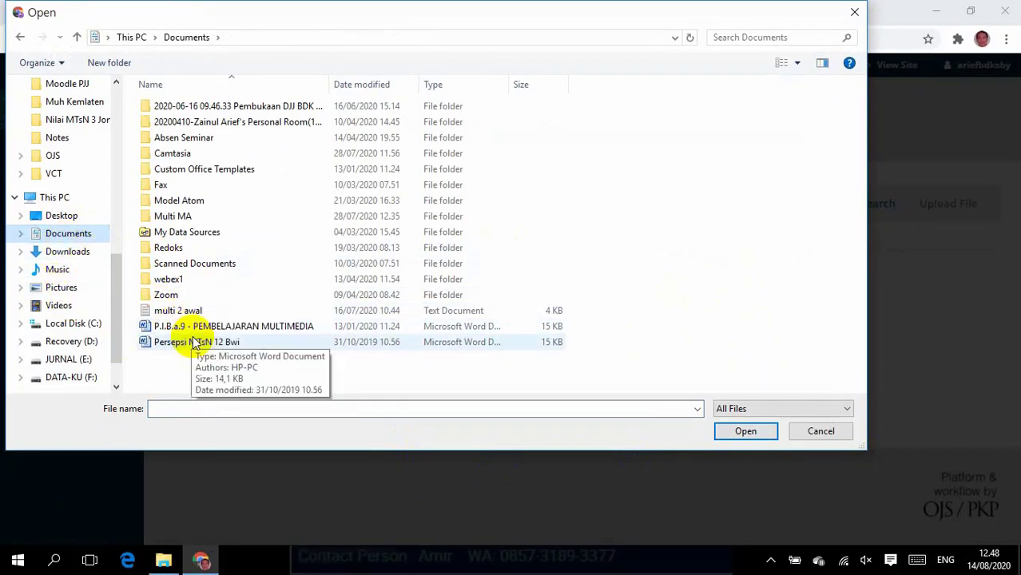
left_click(239, 345)
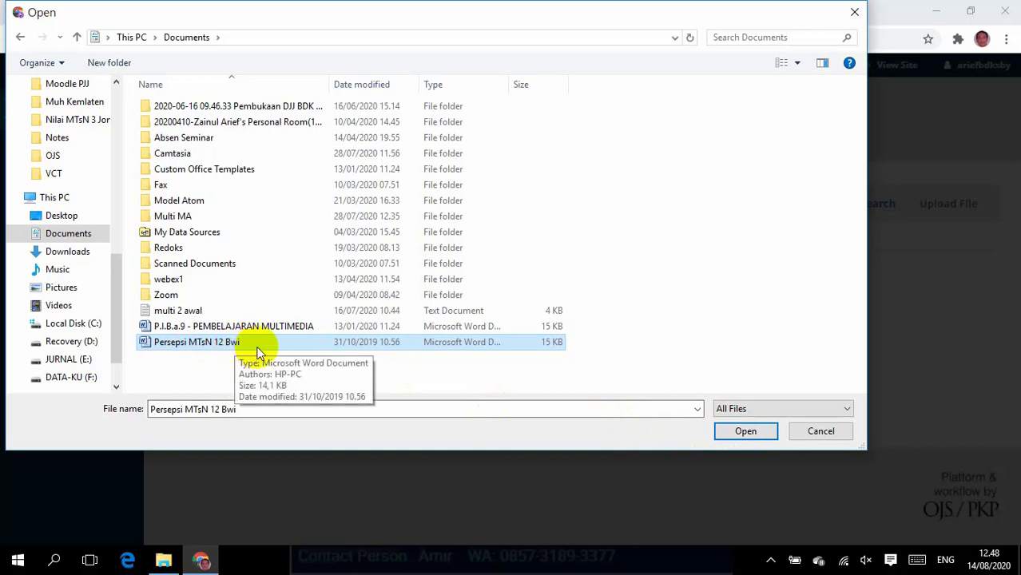
left_click(745, 430)
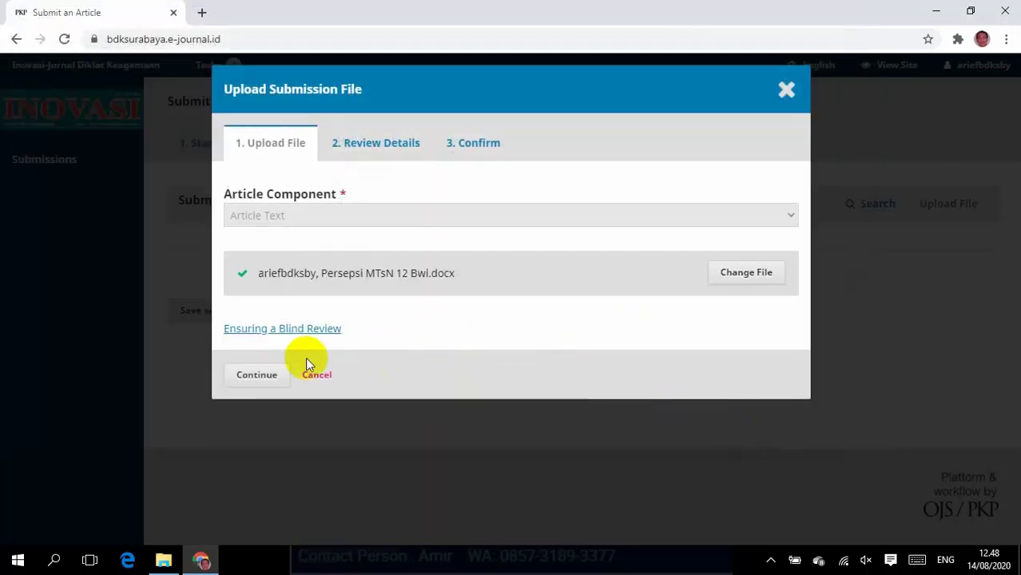
Confirm the uploaded file details, complete the upload and save step 2.
left_click(258, 375)
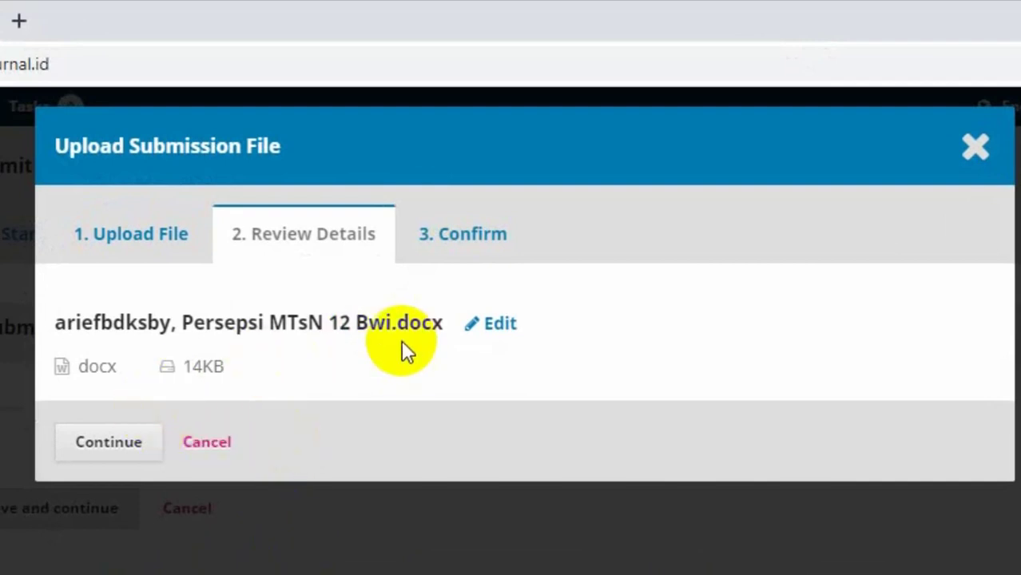
left_click(112, 444)
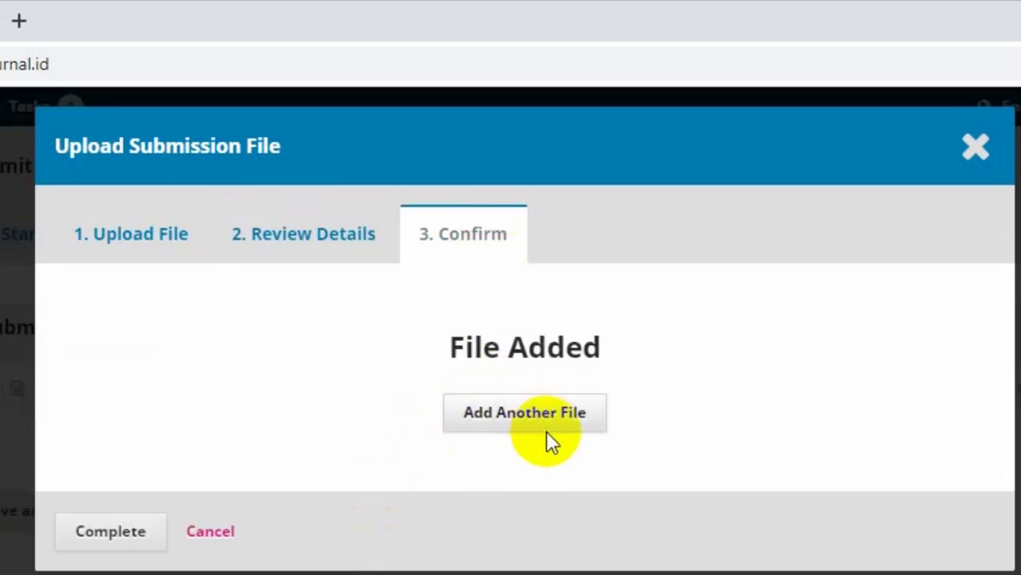
left_click(124, 533)
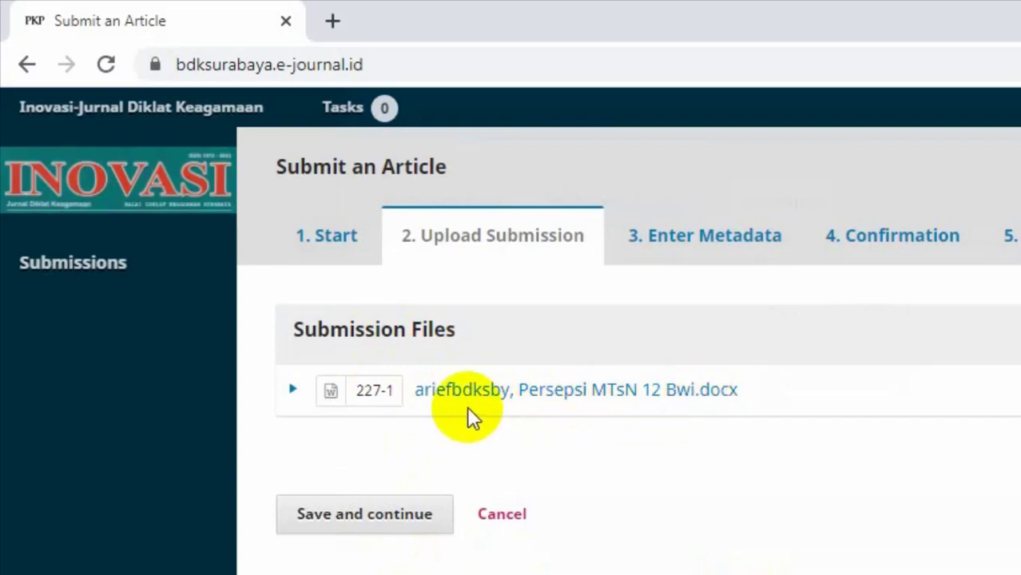
left_click(403, 515)
Copy the title 'PENERAPAN MODEL PEMBELAJARAN BERSIKLUS… MATERI ASEAN' from Word into the Title field.
left_click(681, 261)
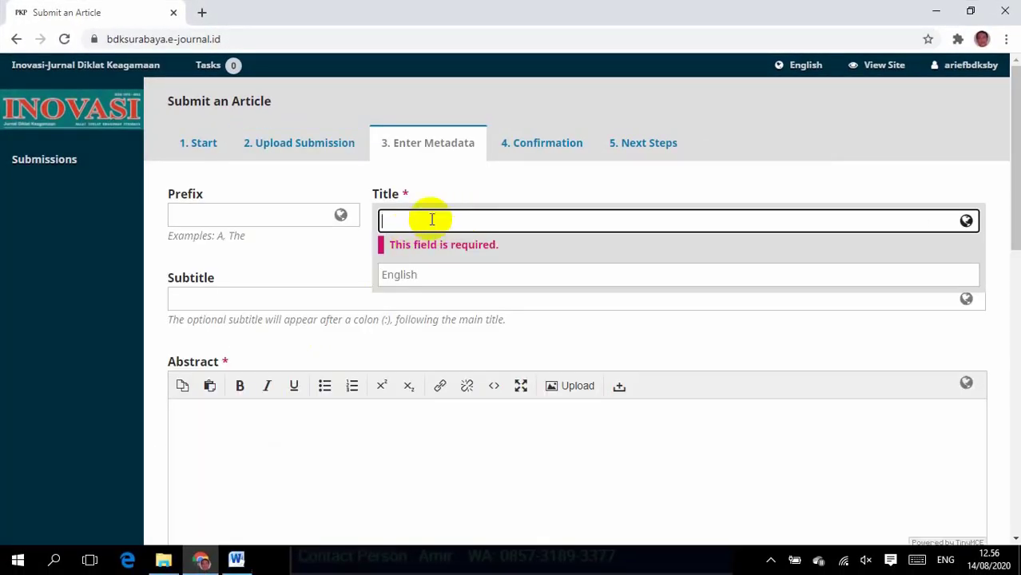
left_click(237, 559)
left_click_drag(226, 175, 237, 179)
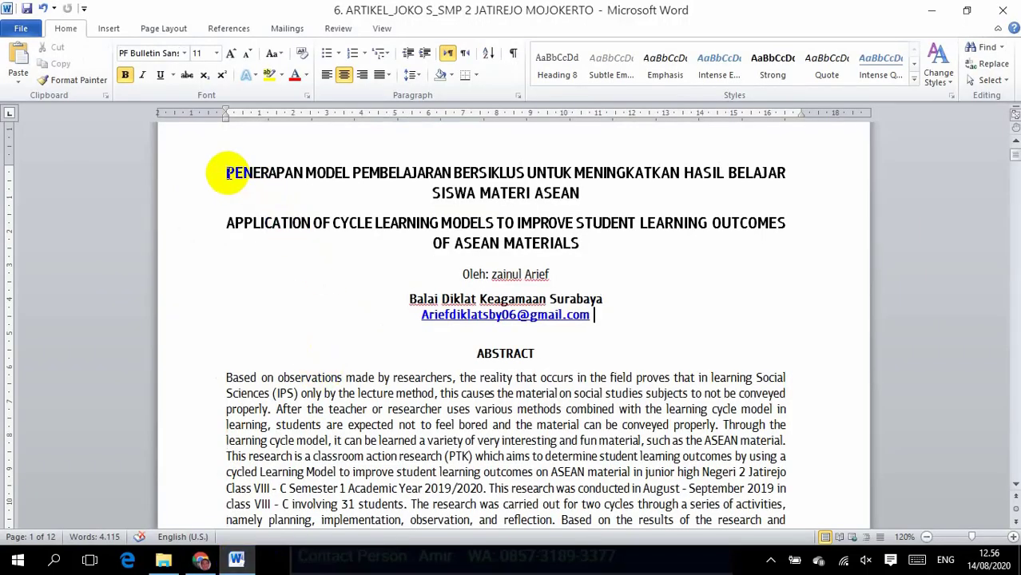
left_click_drag(227, 174, 563, 193)
key("ctrl+c")
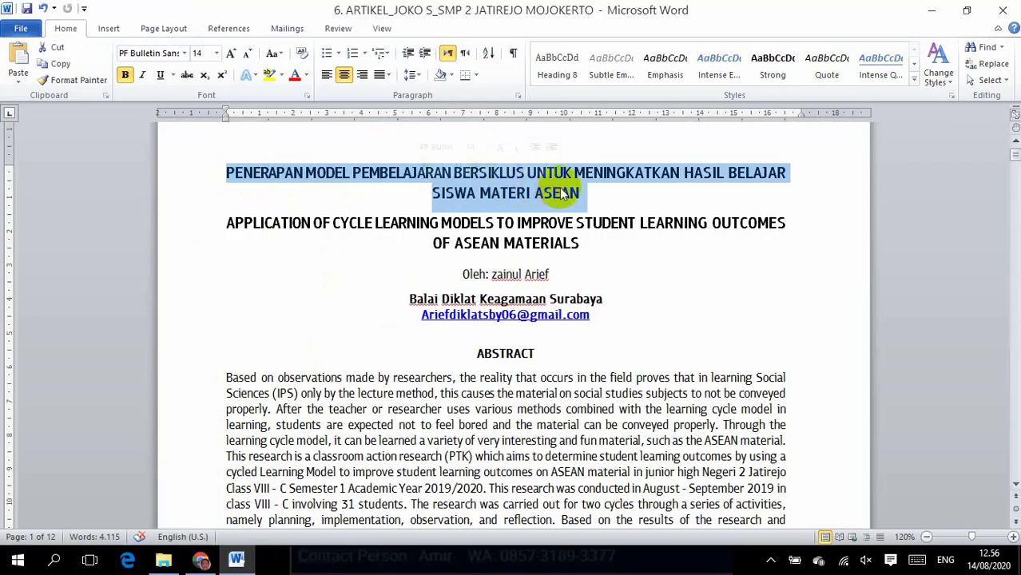
left_click(200, 558)
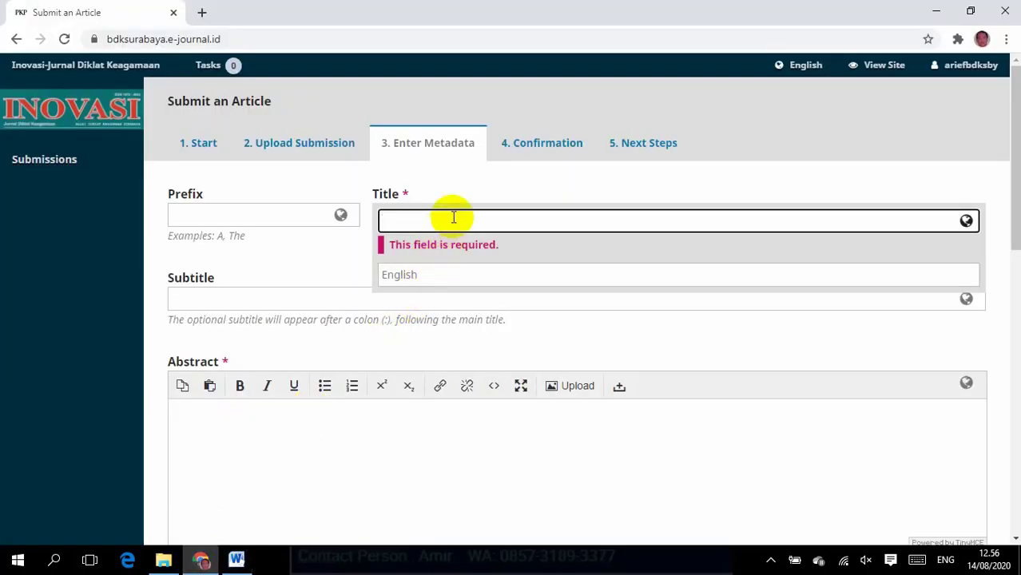
key("ctrl+v")
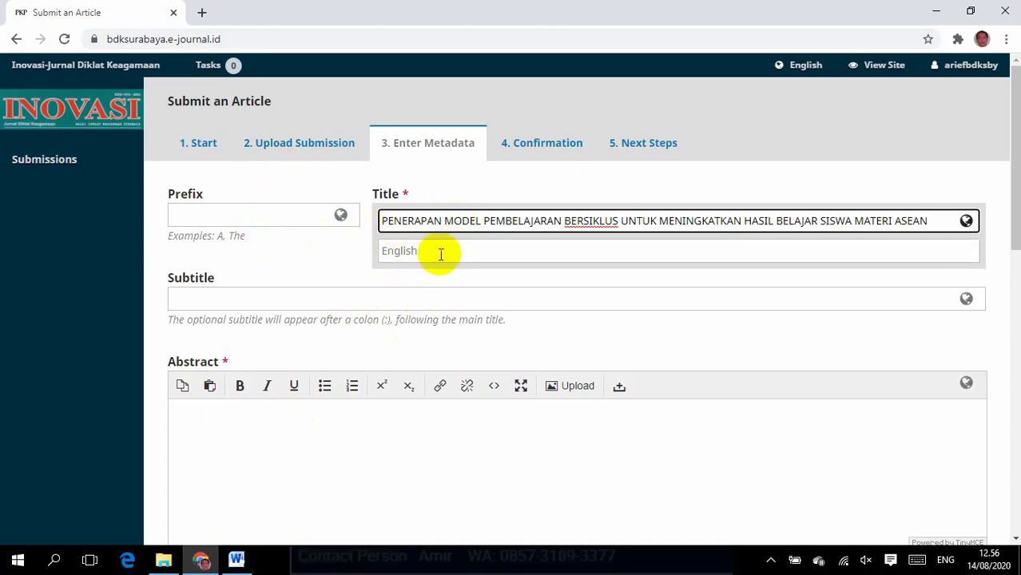
left_click(440, 254)
left_click(427, 224)
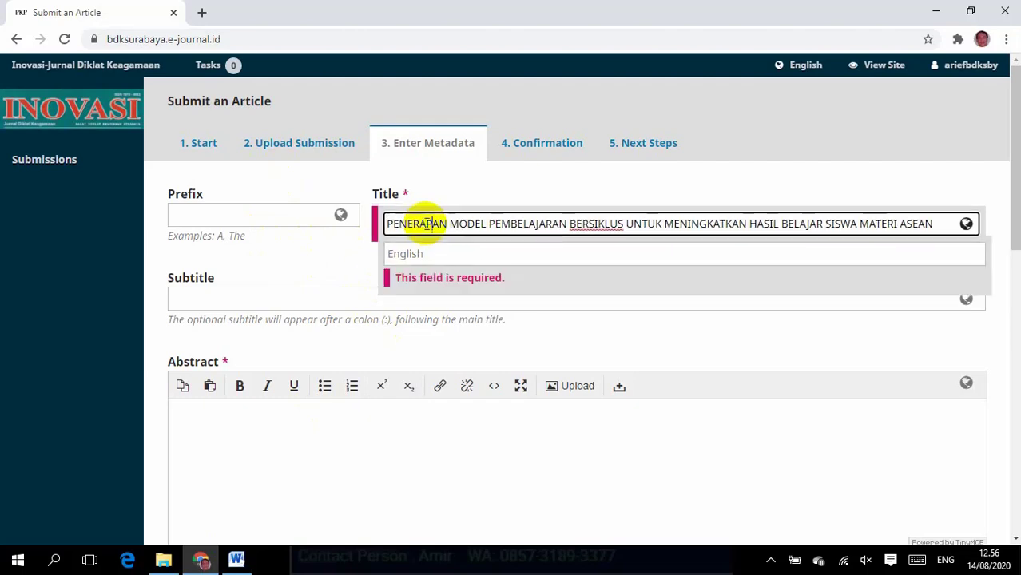
scroll(399, 343, "down", 2)
left_click(364, 290)
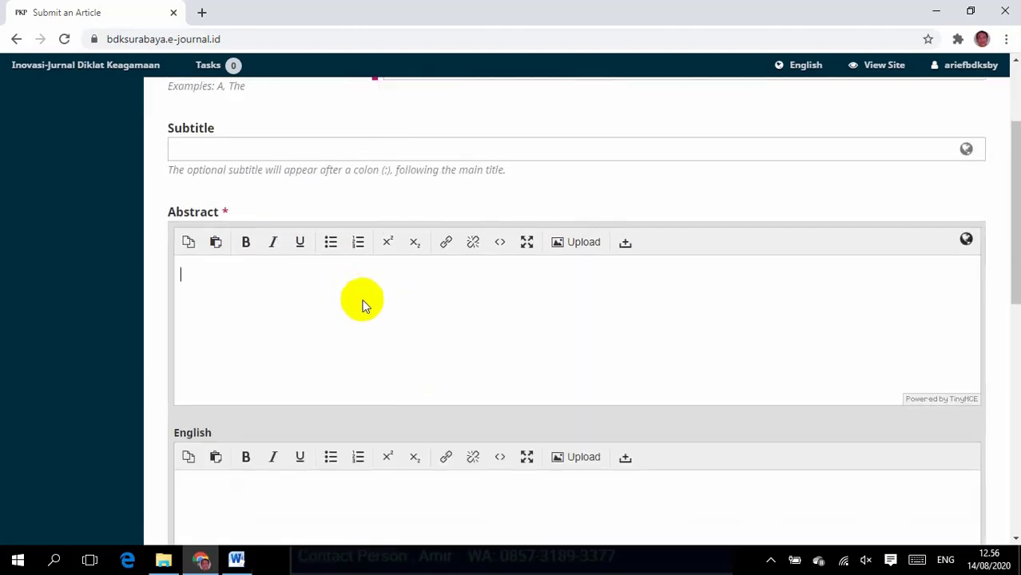
Copy the Indonesian ABSTRAK paragraph from Word into the Abstract field.
left_click(236, 559)
scroll(281, 467, "down", 3)
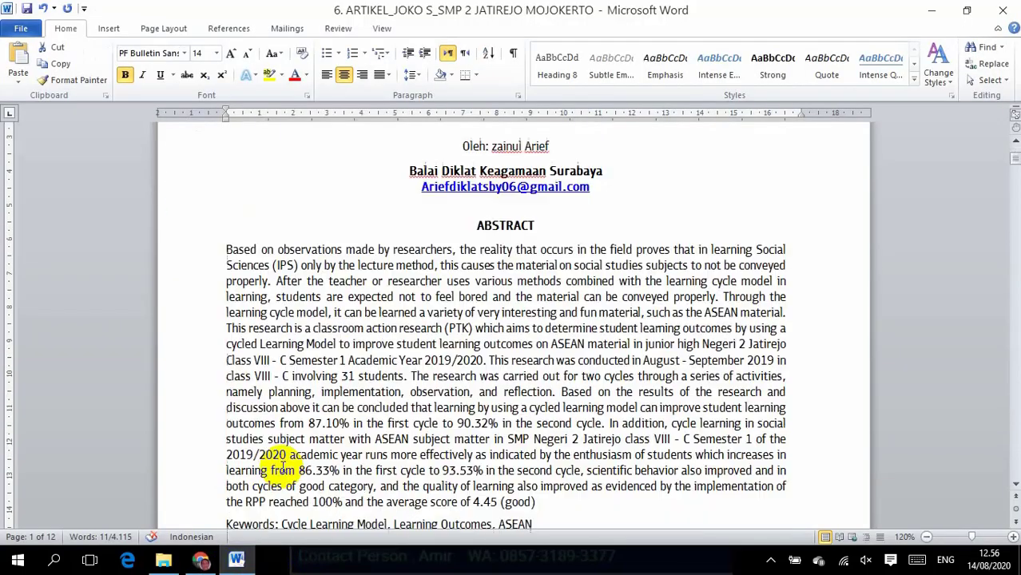
scroll(284, 466, "down", 3)
left_click(201, 559)
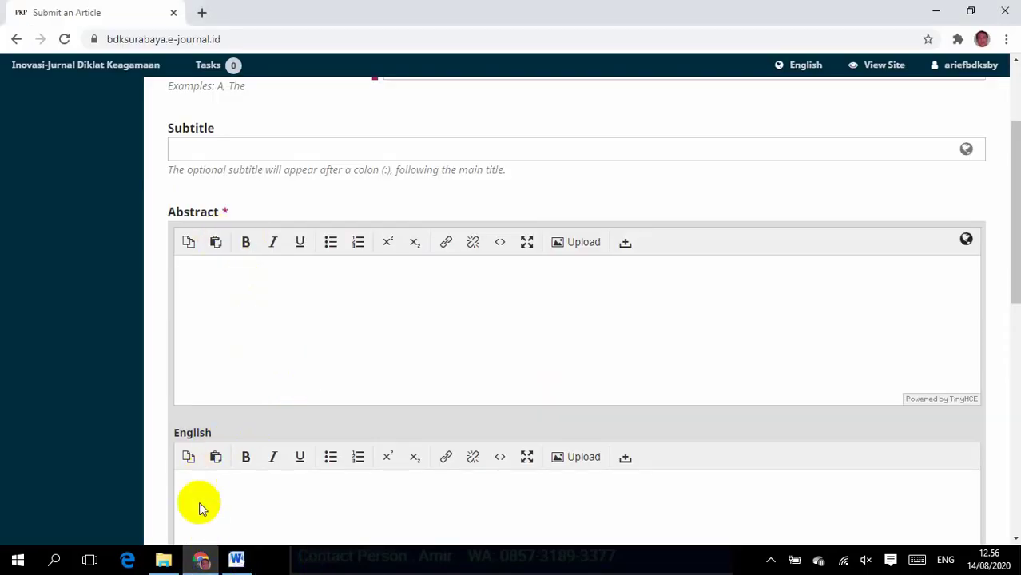
left_click(237, 559)
scroll(307, 360, "down", 4)
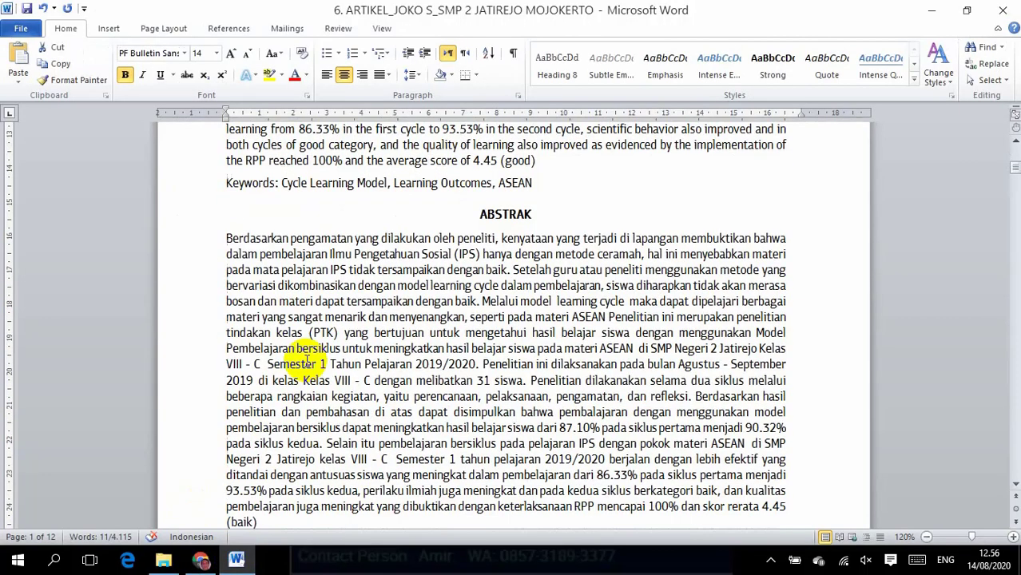
left_click_drag(225, 238, 259, 429)
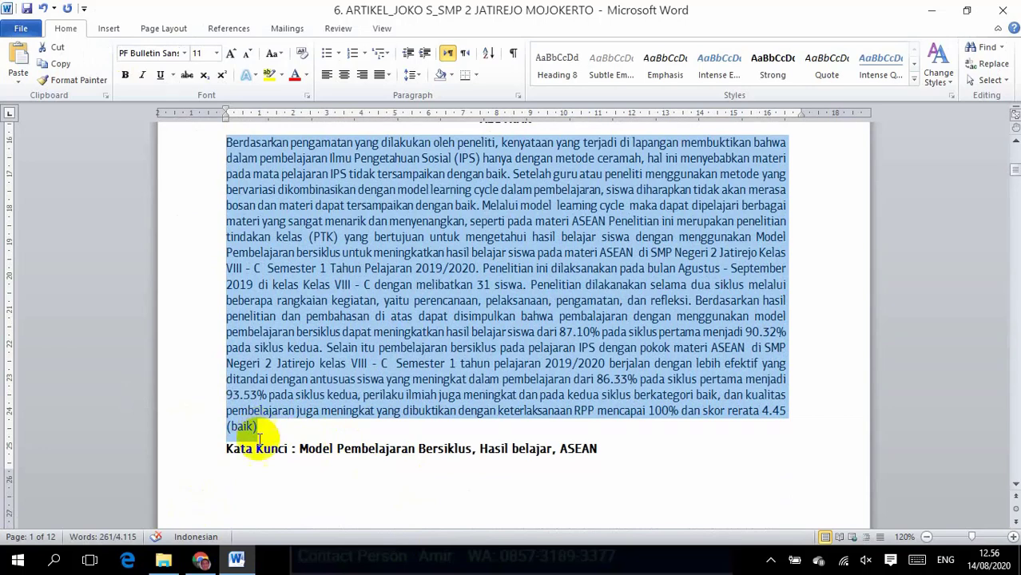
left_click(202, 563)
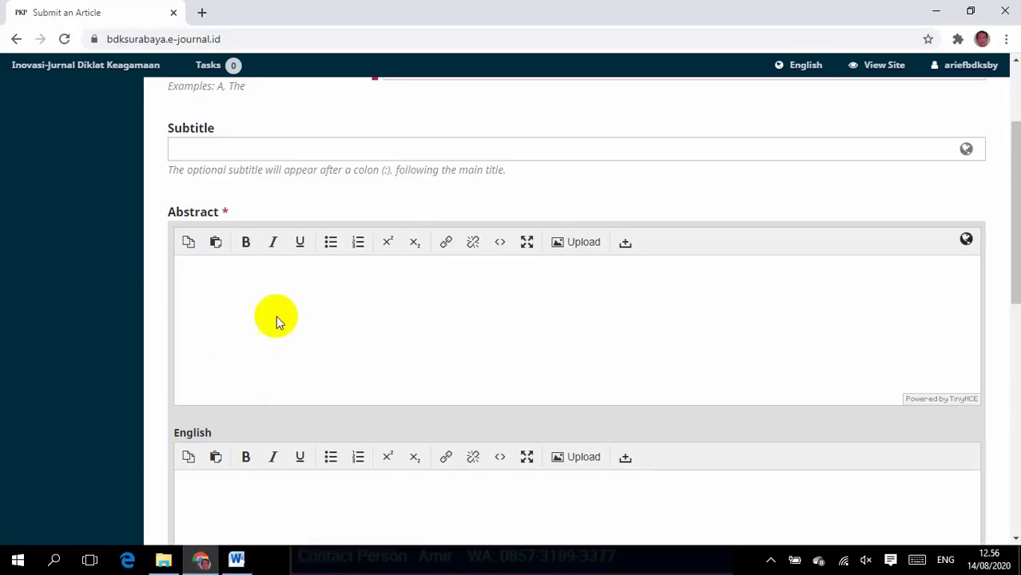
key("ctrl+v")
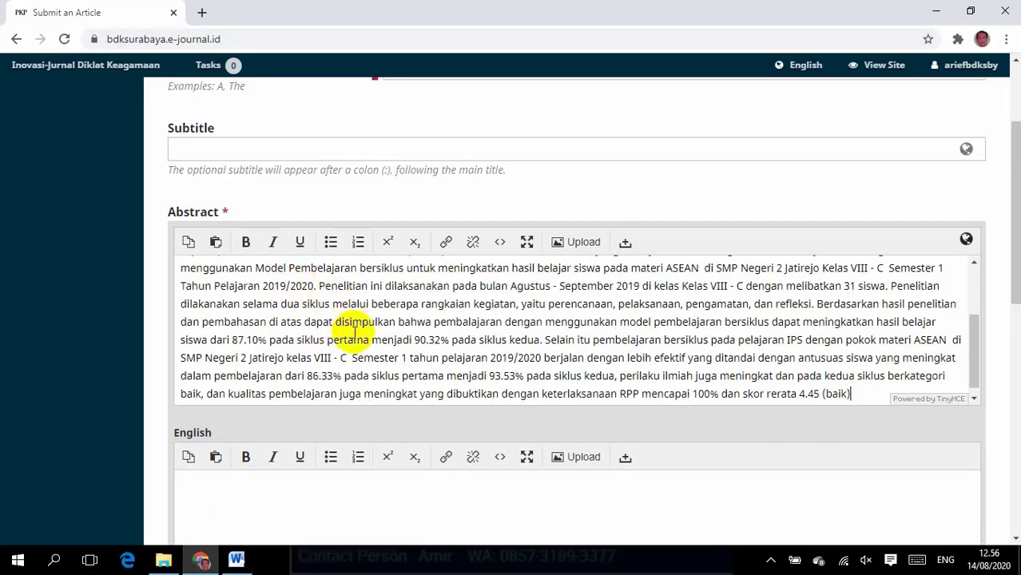
Put the caret in the empty English abstract editor, ready for the English text.
scroll(372, 394, "down", 4)
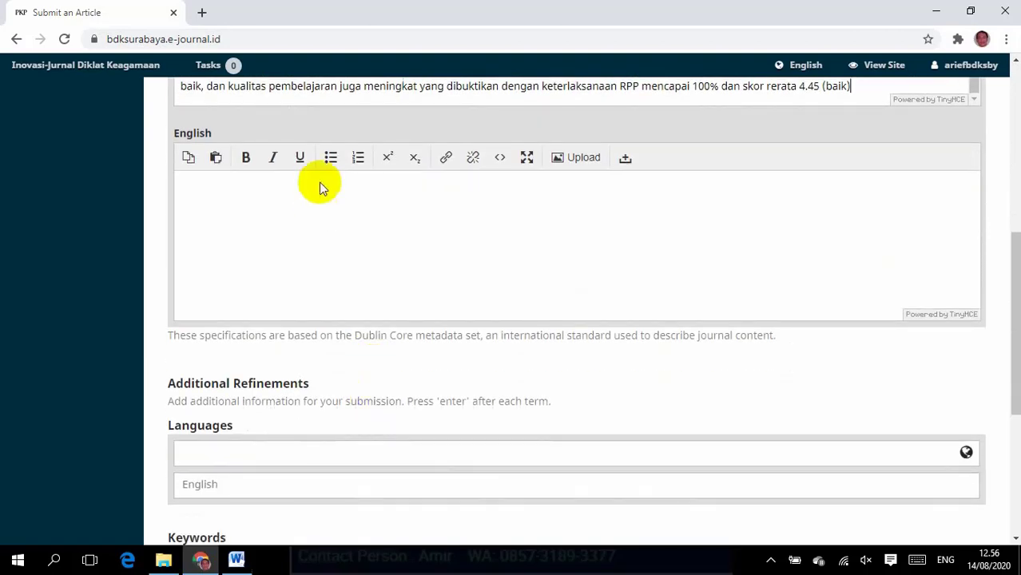
left_click(325, 220)
scroll(339, 233, "up", 1)
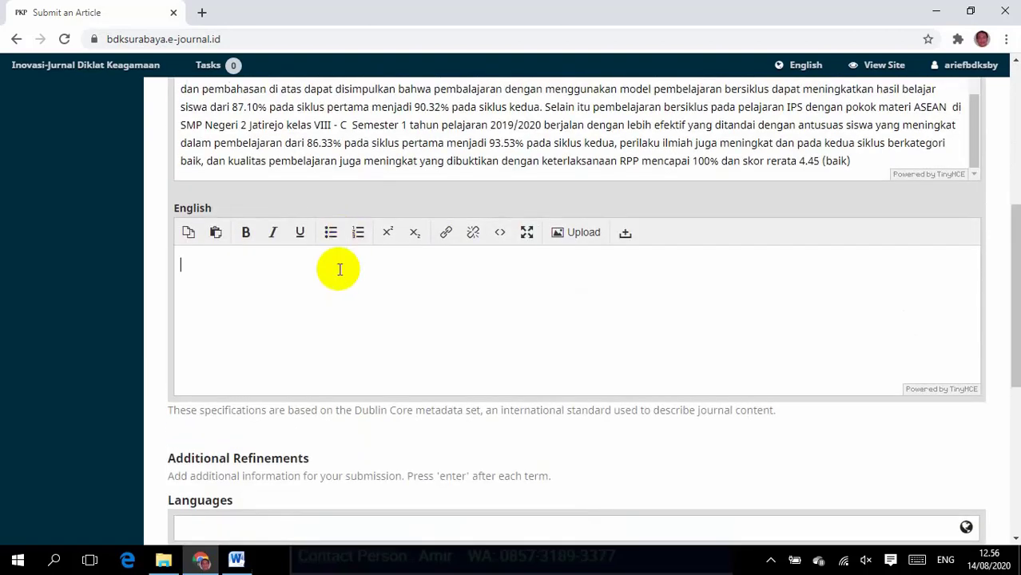
left_click(237, 561)
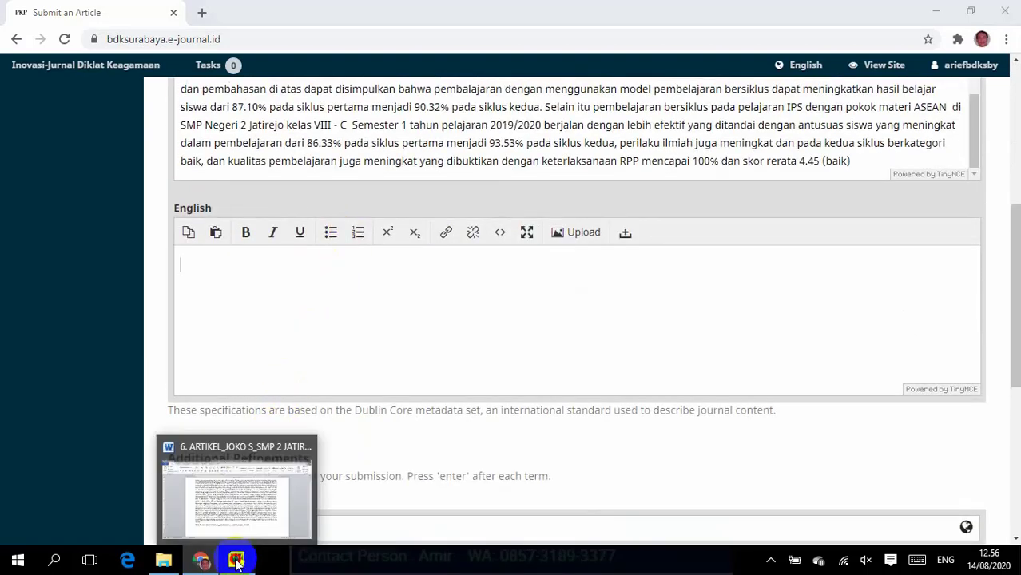
Copy the English ABSTRACT paragraph from Word and paste it into the English abstract box.
scroll(320, 299, "up", 10)
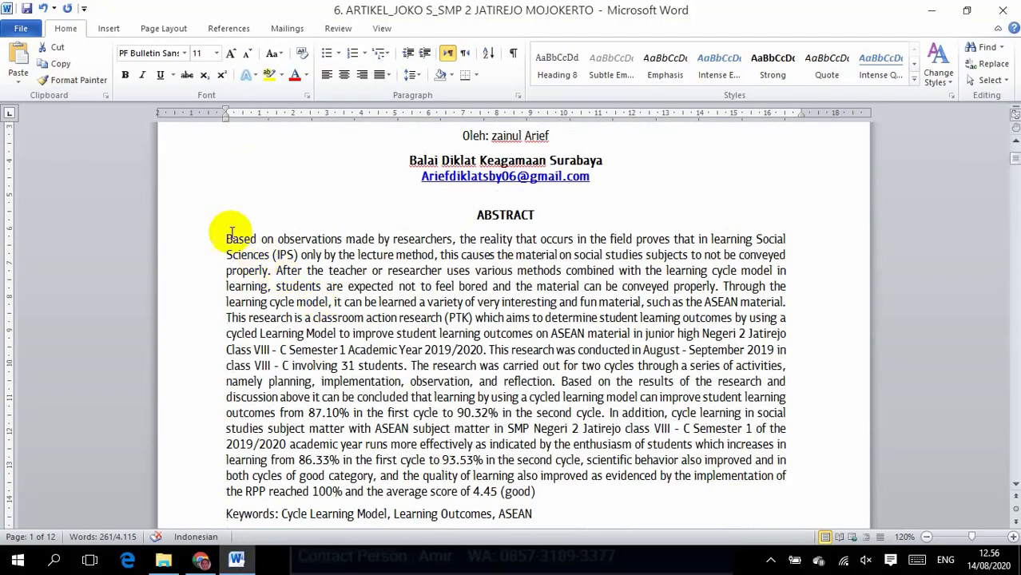
scroll(232, 231, "down", 1)
left_click_drag(224, 197, 537, 448)
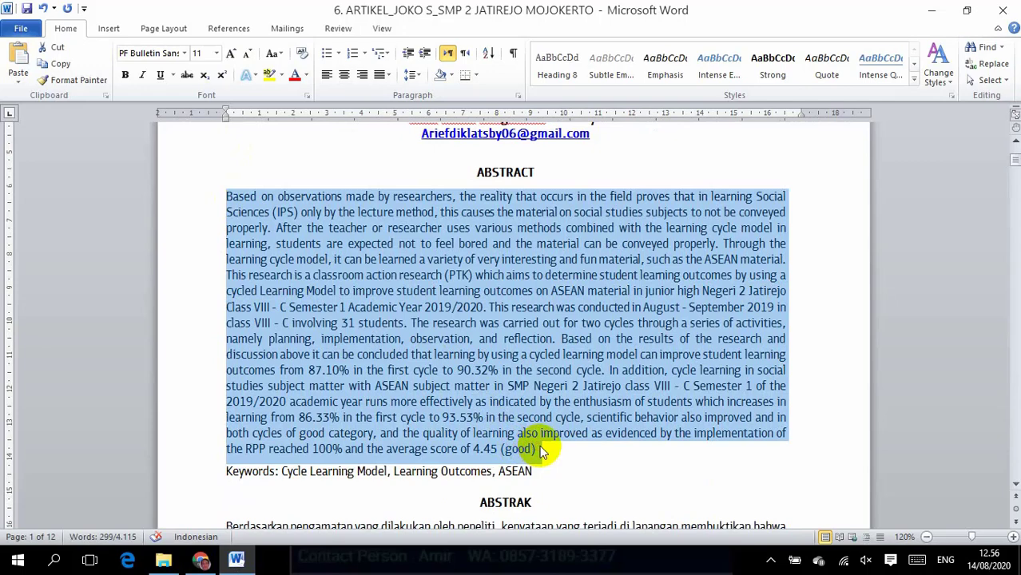
left_click(201, 559)
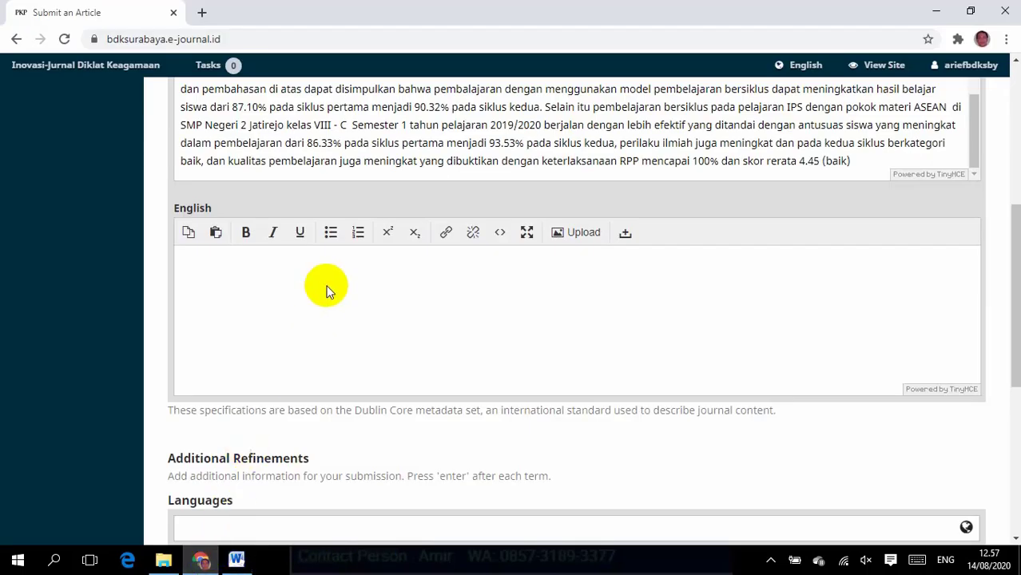
key("ctrl+v")
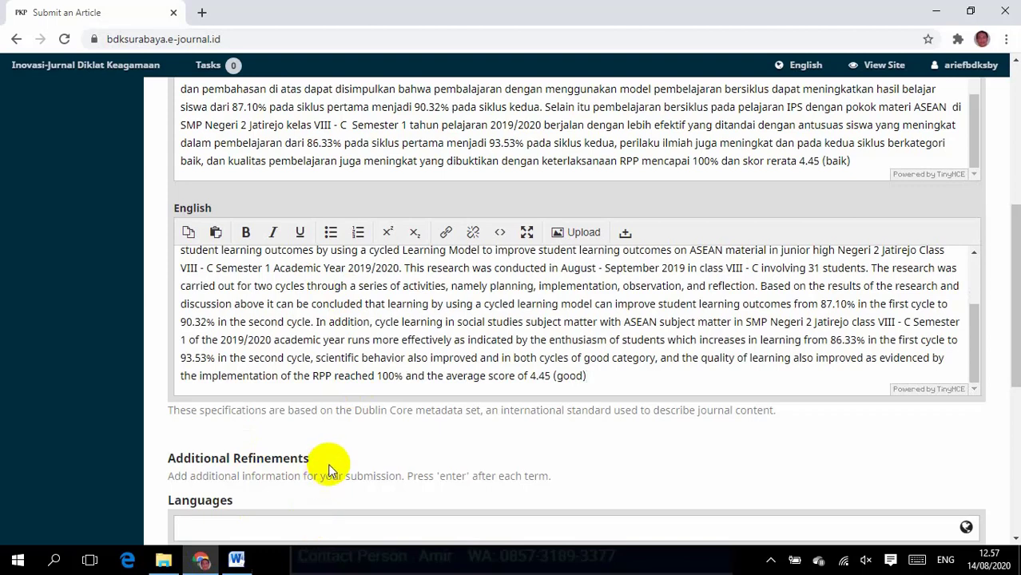
scroll(326, 490, "down", 2)
scroll(324, 471, "up", 3)
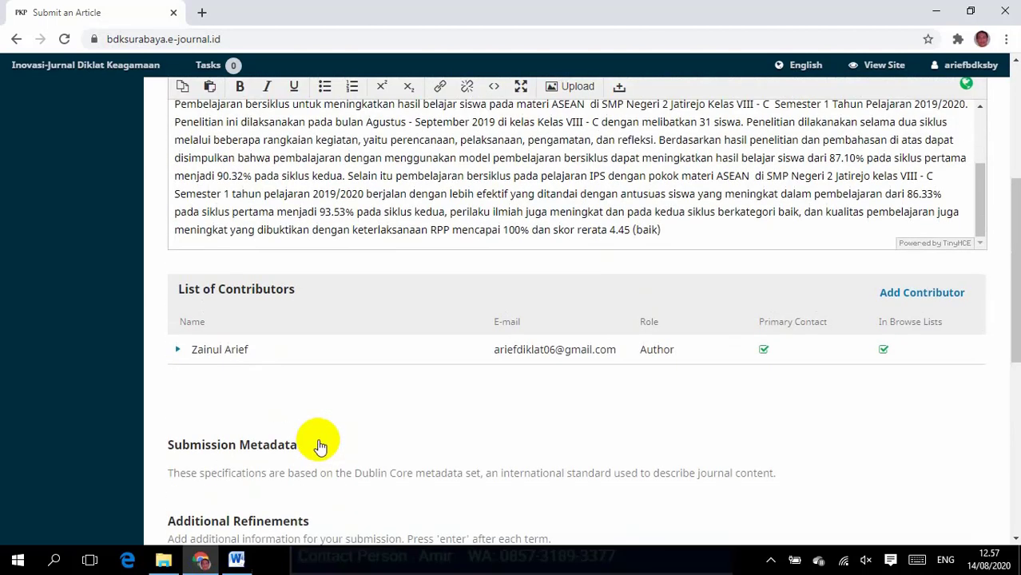
scroll(320, 445, "down", 2)
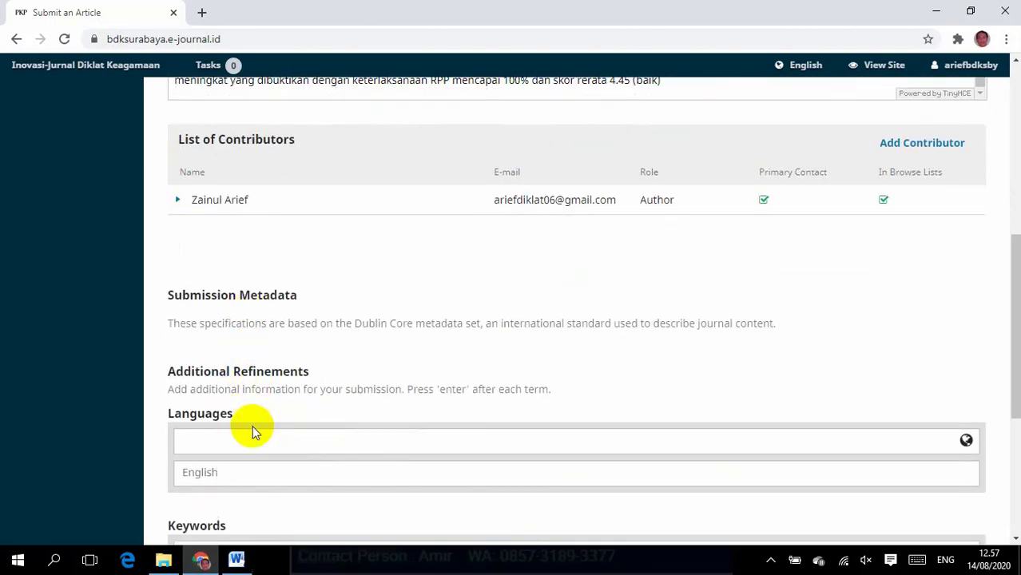
Add a 'Bahasa Indonesia' tag to the submission's Languages field.
left_click(257, 444)
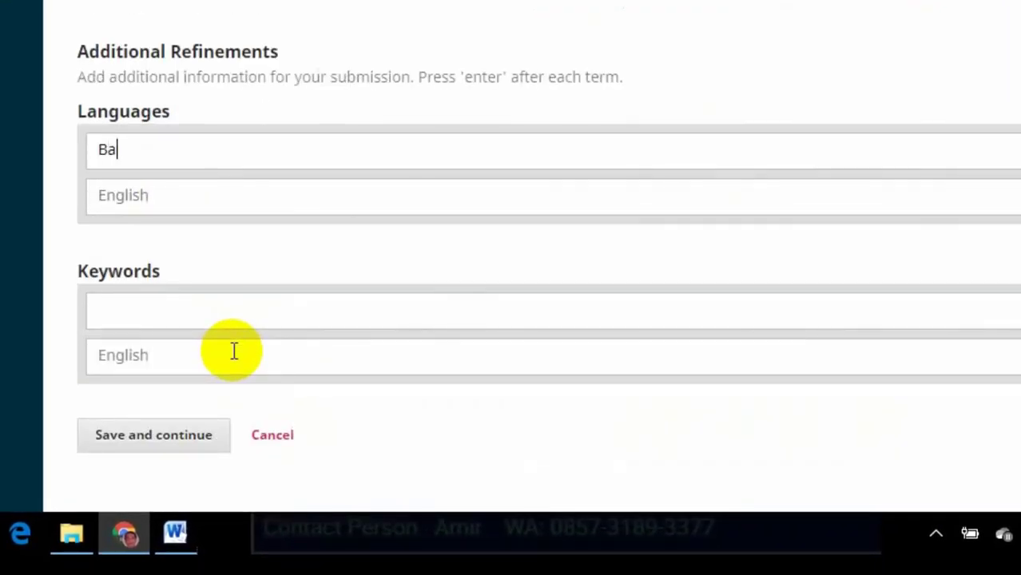
type("Bahasa Indonesia")
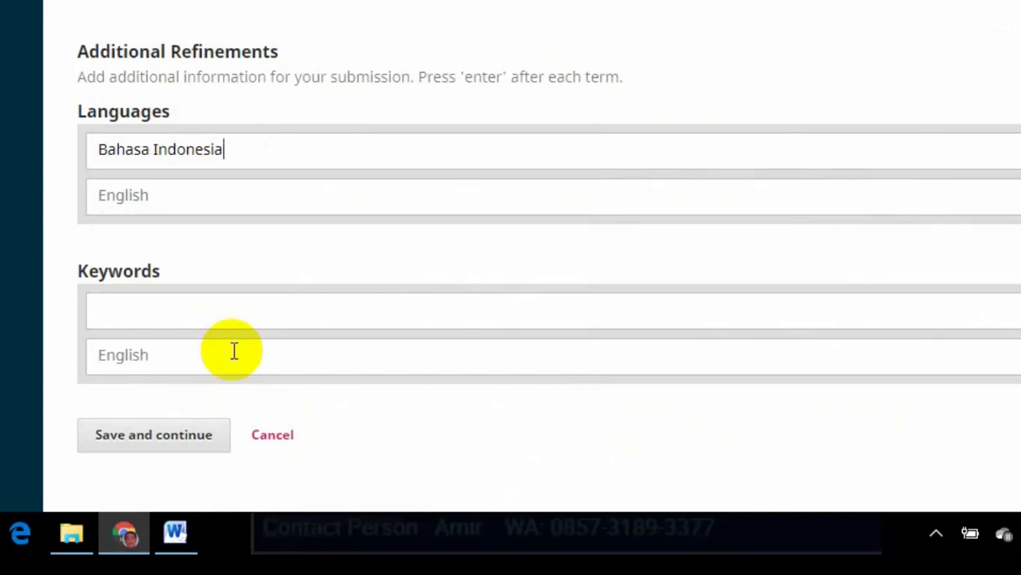
key("Return")
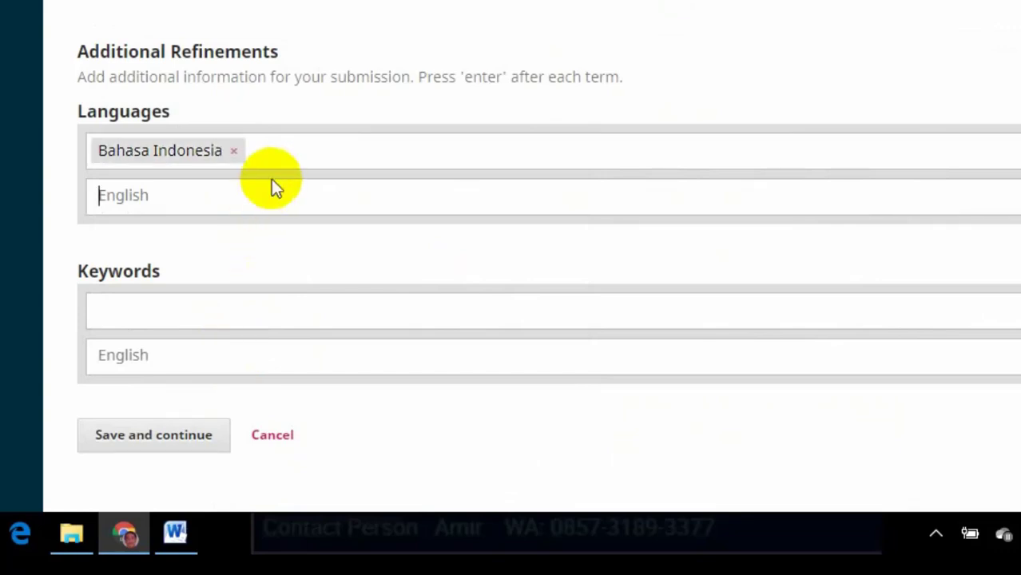
left_click(84, 239)
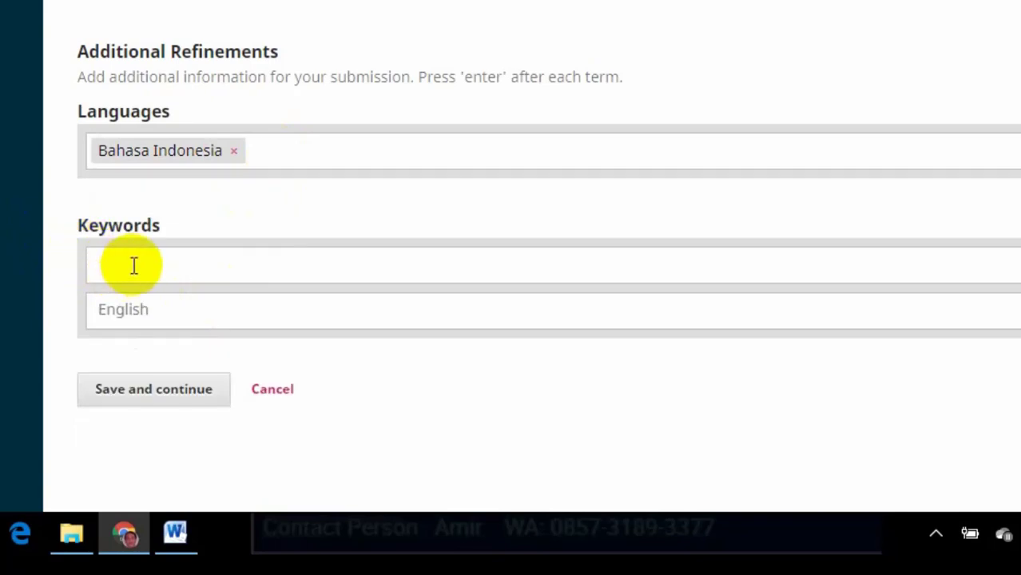
Copy 'Model Pembelajaran Bersiklus' from Word and add it as a keyword tag.
left_click(174, 533)
scroll(281, 283, "down", 10)
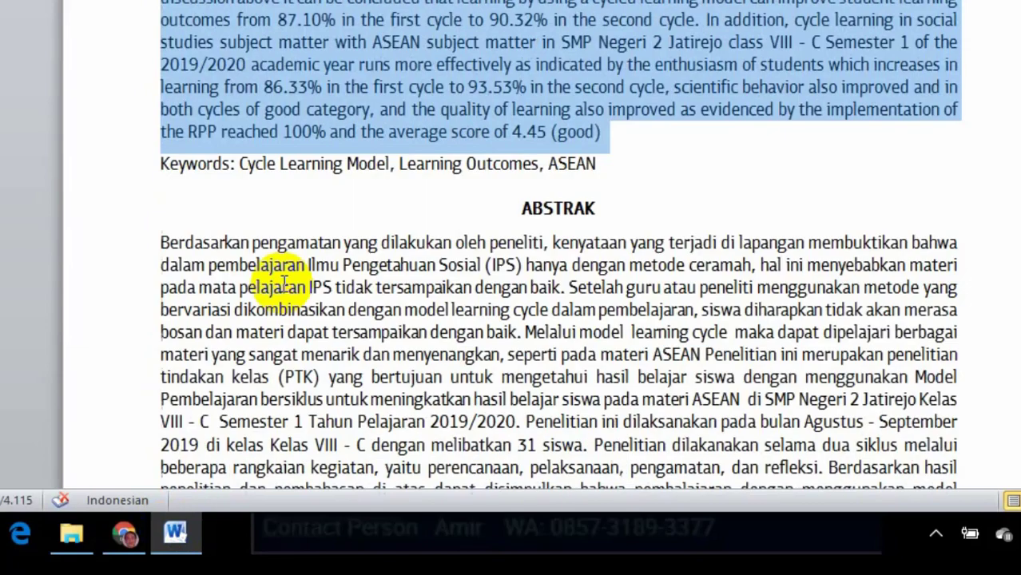
left_click_drag(265, 314, 498, 313)
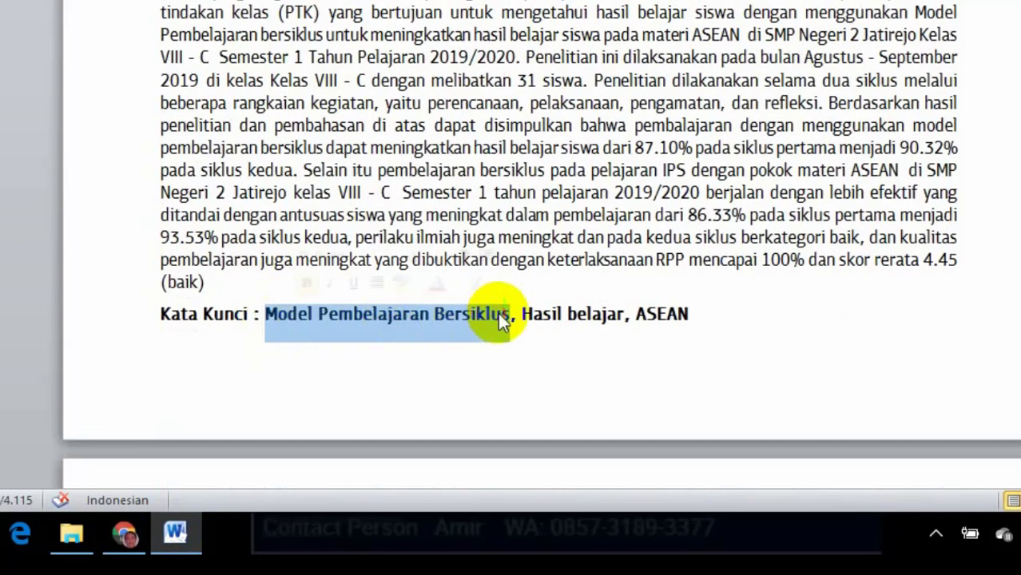
left_click(124, 533)
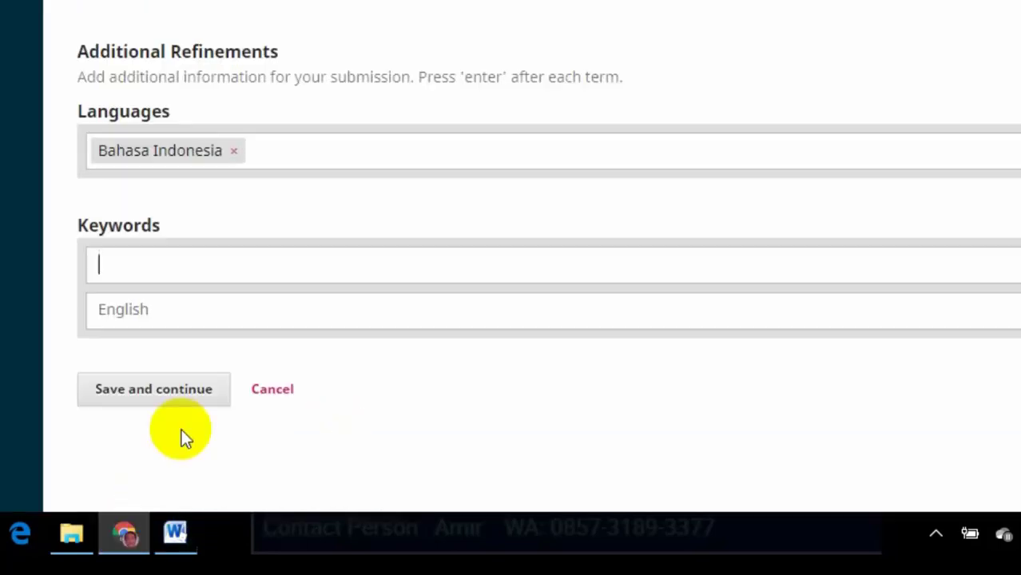
left_click(190, 261)
type("Pembelajaran Bersiklus")
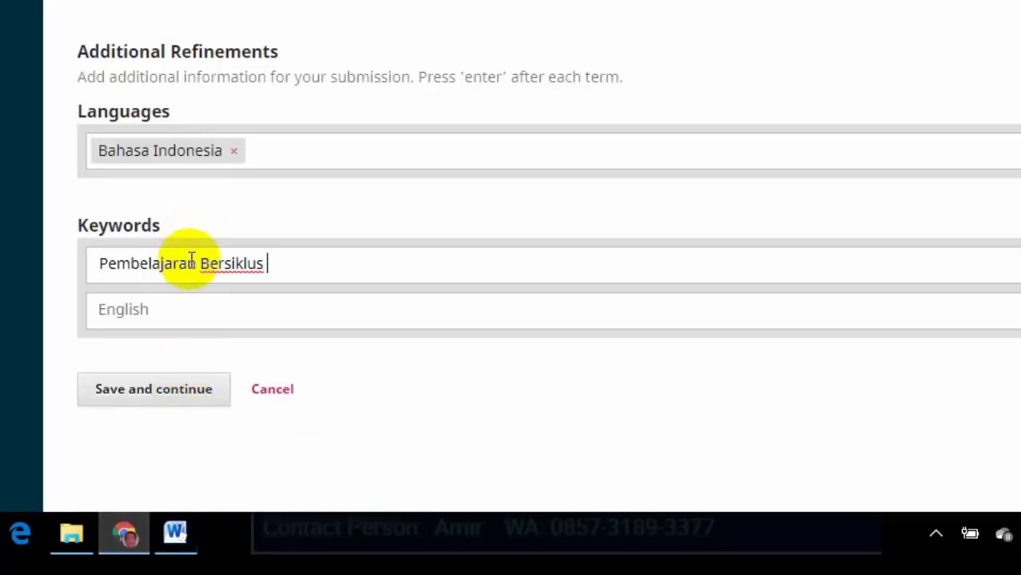
key("BackSpace")
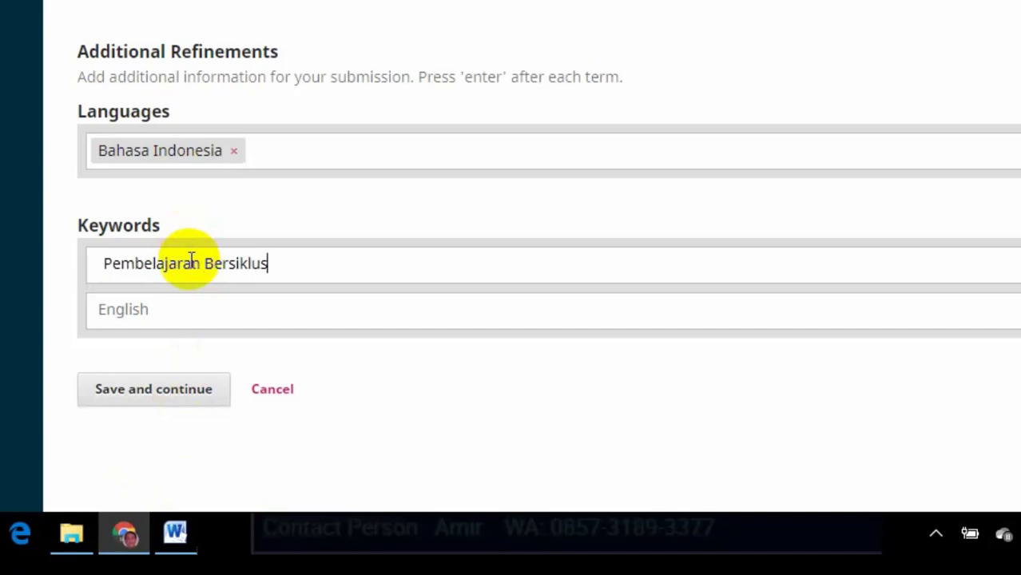
key("Home")
type("Model")
key("Return")
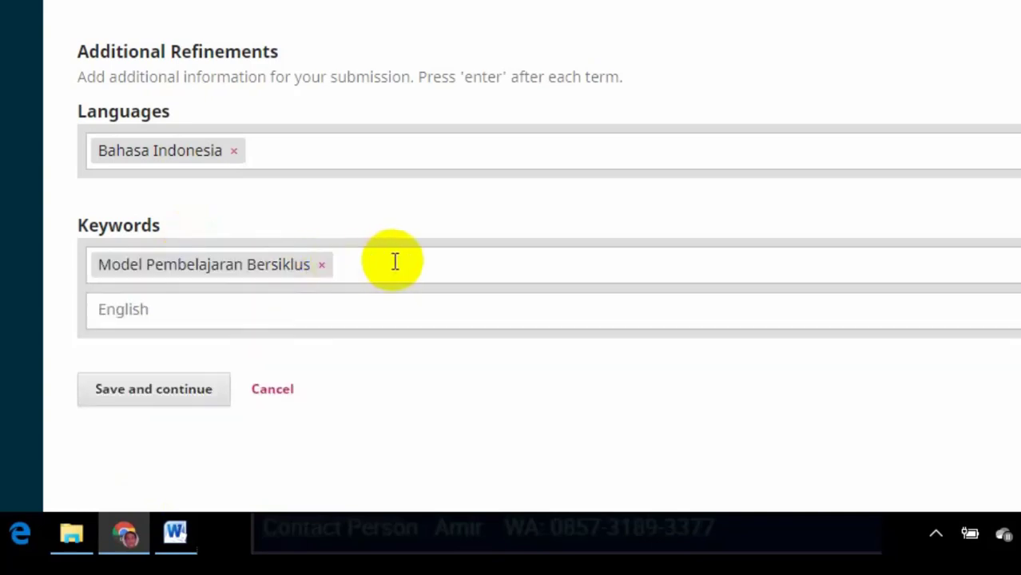
Copy 'Hasil belajar' from the Word article and add it as a keyword.
left_click(176, 534)
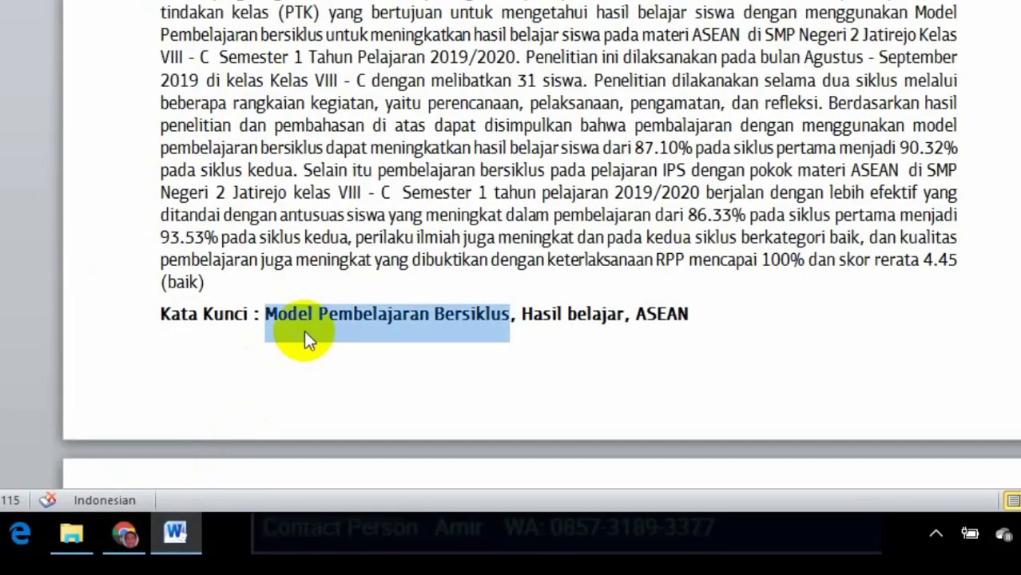
left_click_drag(522, 314, 610, 308)
key("ctrl+c")
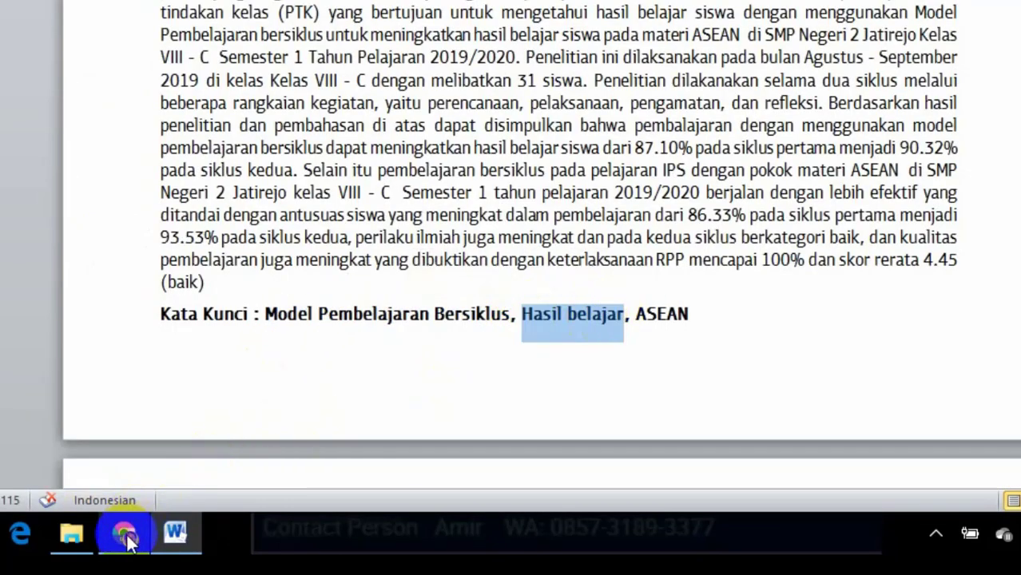
left_click(126, 535)
key("ctrl+v")
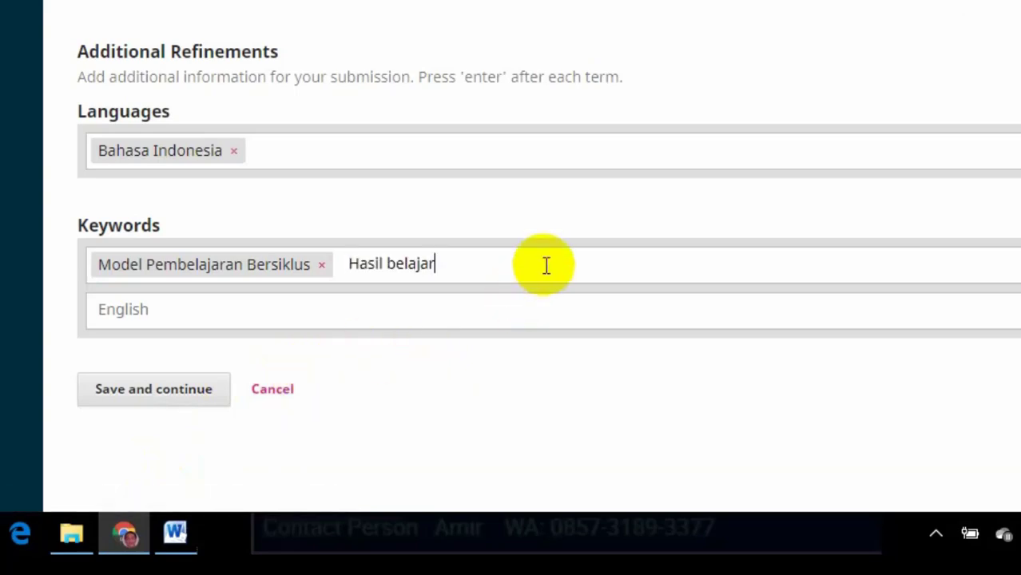
key("Return")
Copy 'ASEAN' from the Word article and add it as the third keyword.
left_click(190, 511)
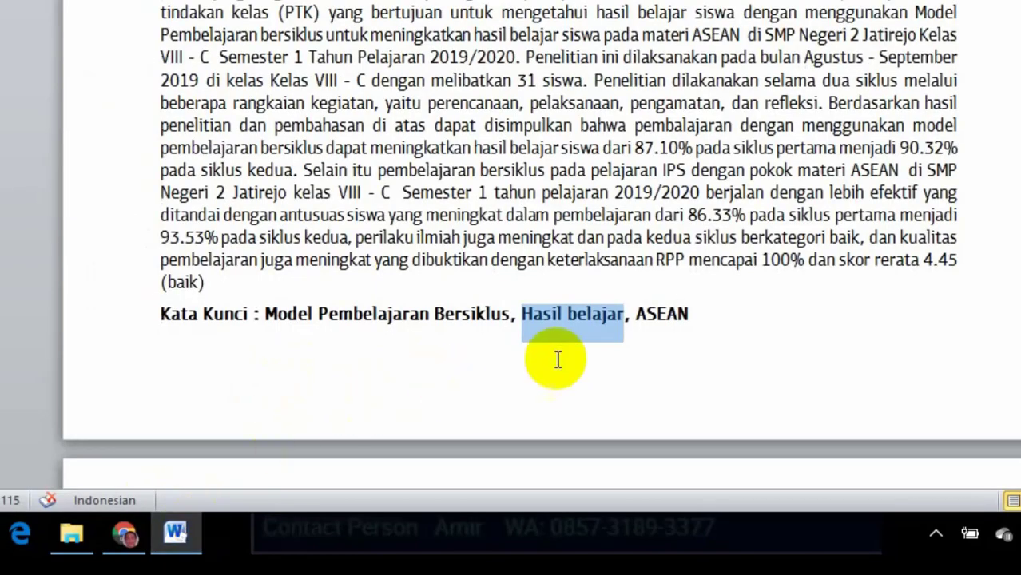
left_click_drag(635, 311, 693, 314)
key("ctrl+c")
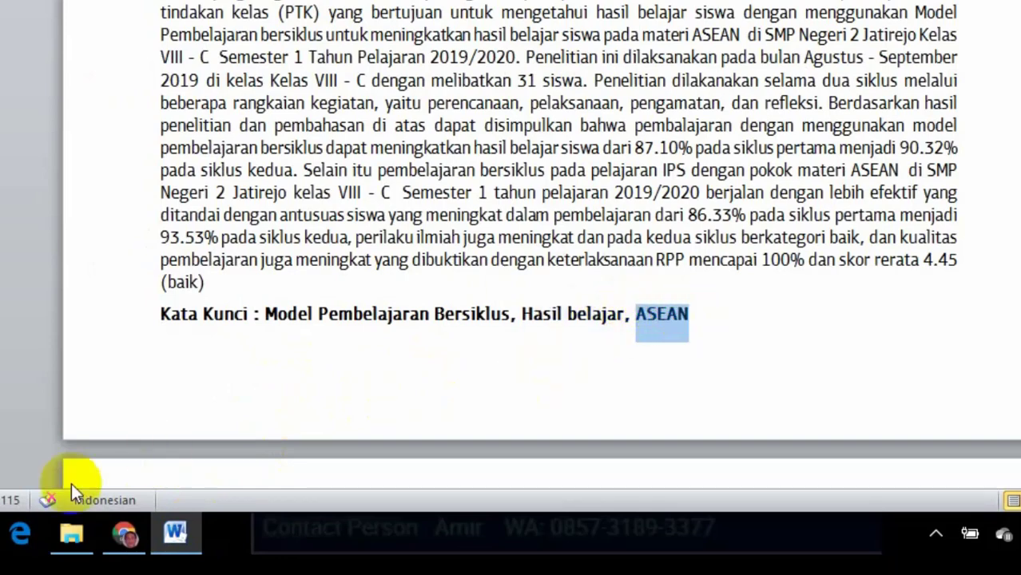
left_click(124, 534)
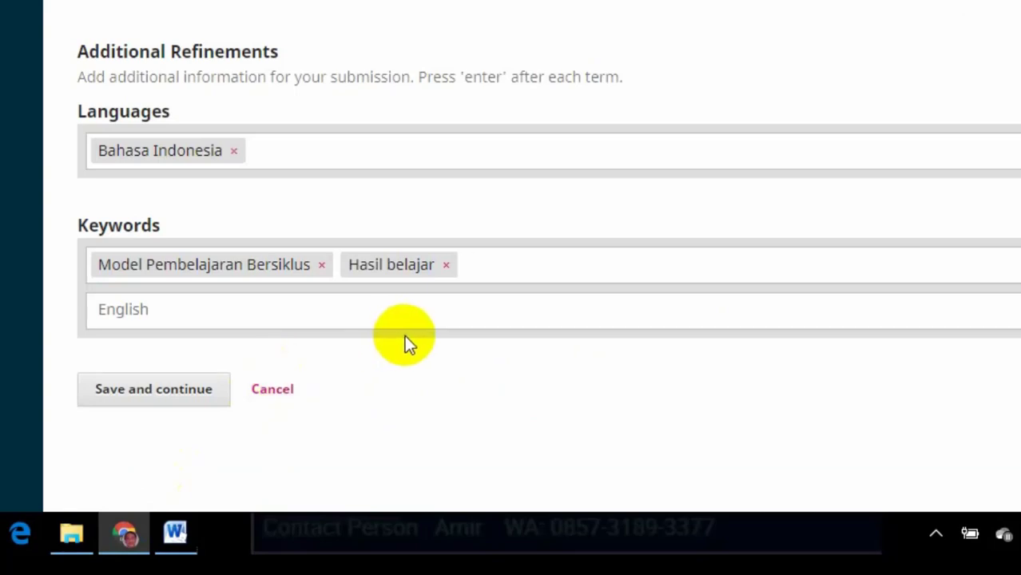
key("ctrl+v")
left_click(607, 266)
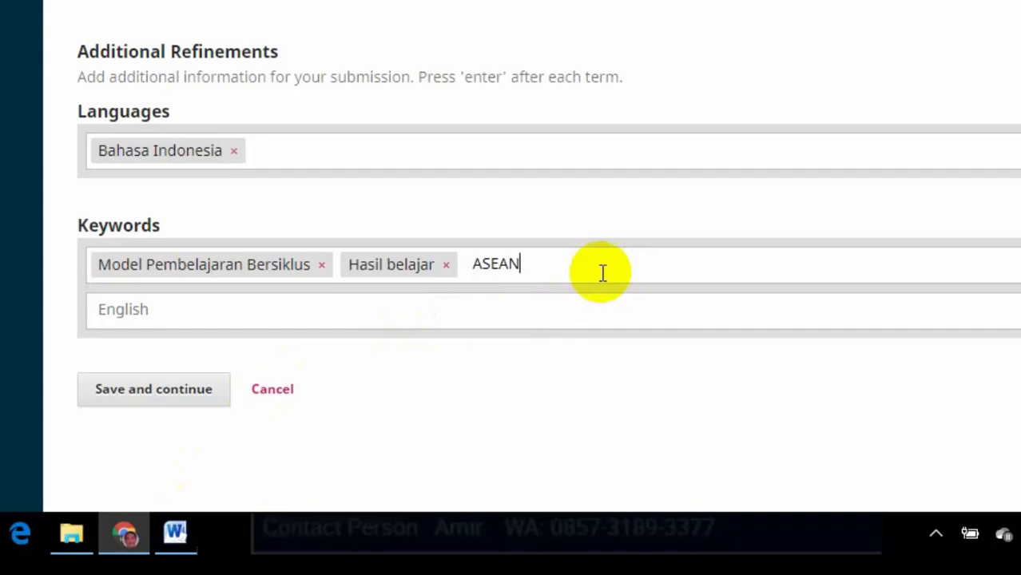
key("Return")
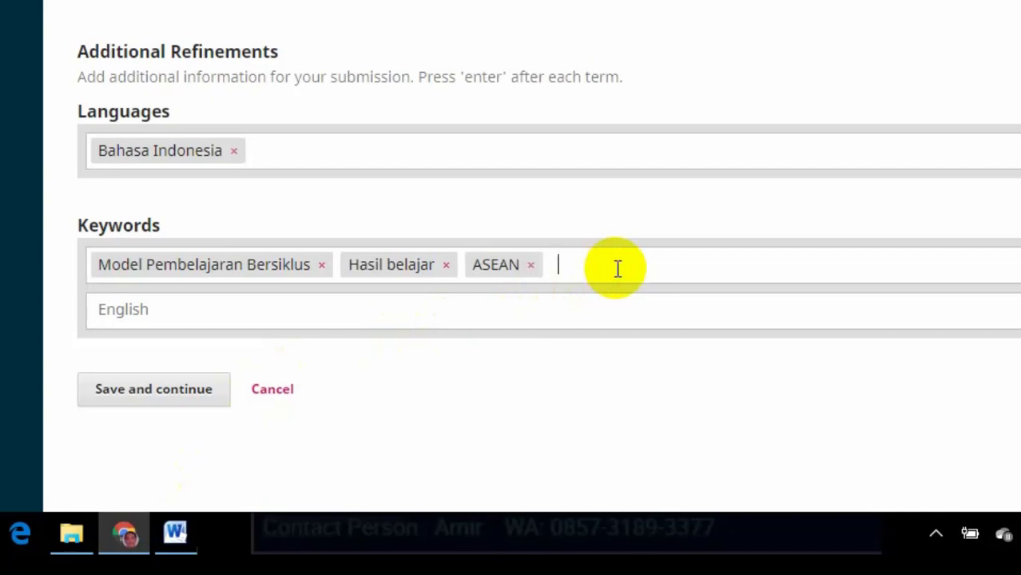
left_click(288, 313)
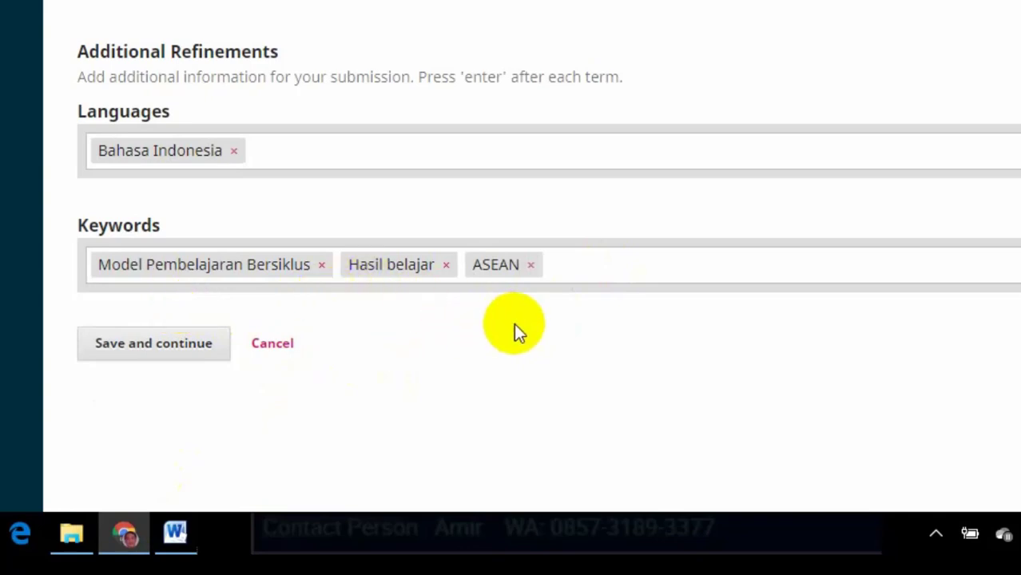
Save the metadata, finish the submission and confirm sending the article to INOVASI.
left_click(179, 356)
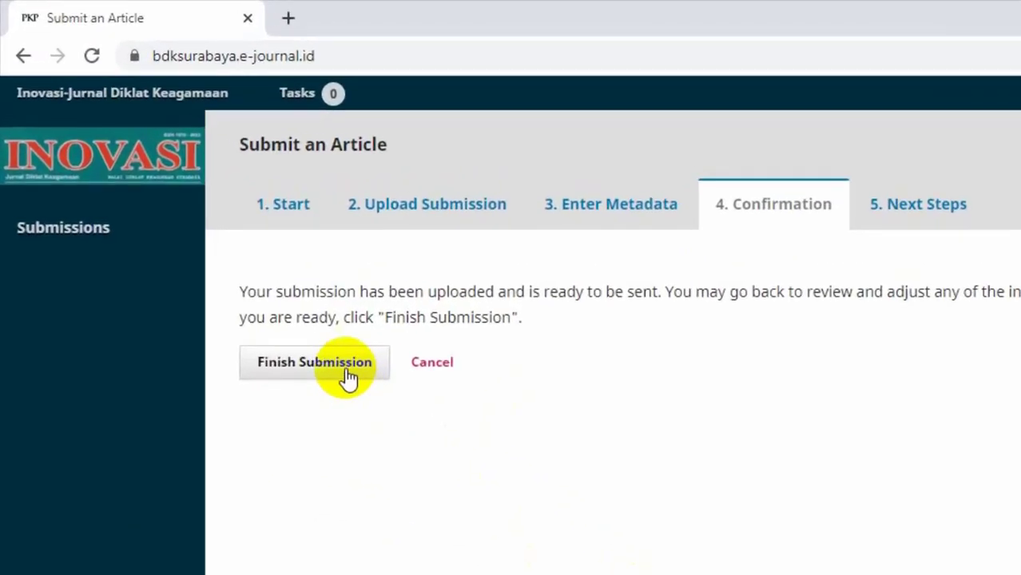
left_click(384, 411)
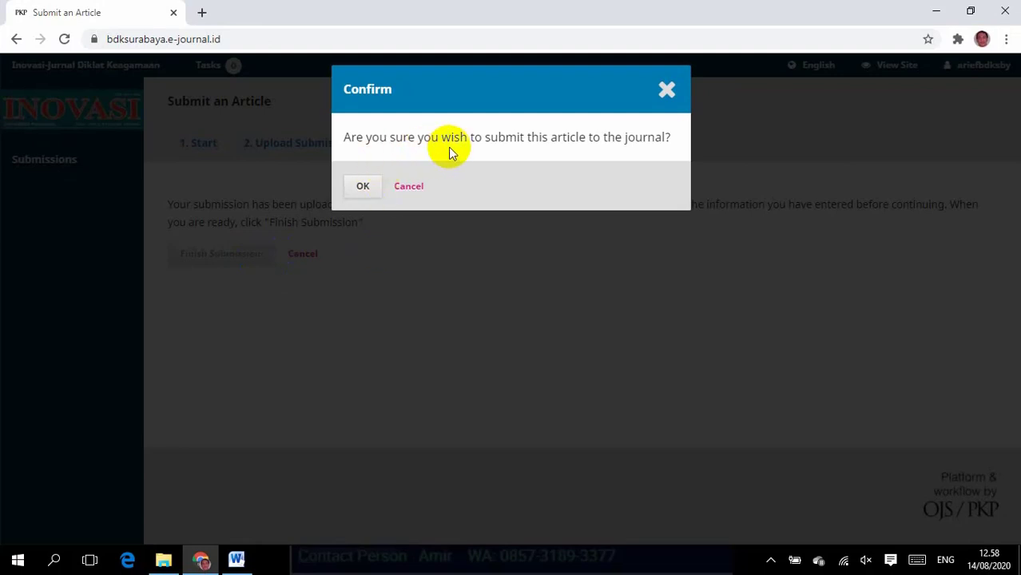
left_click(361, 189)
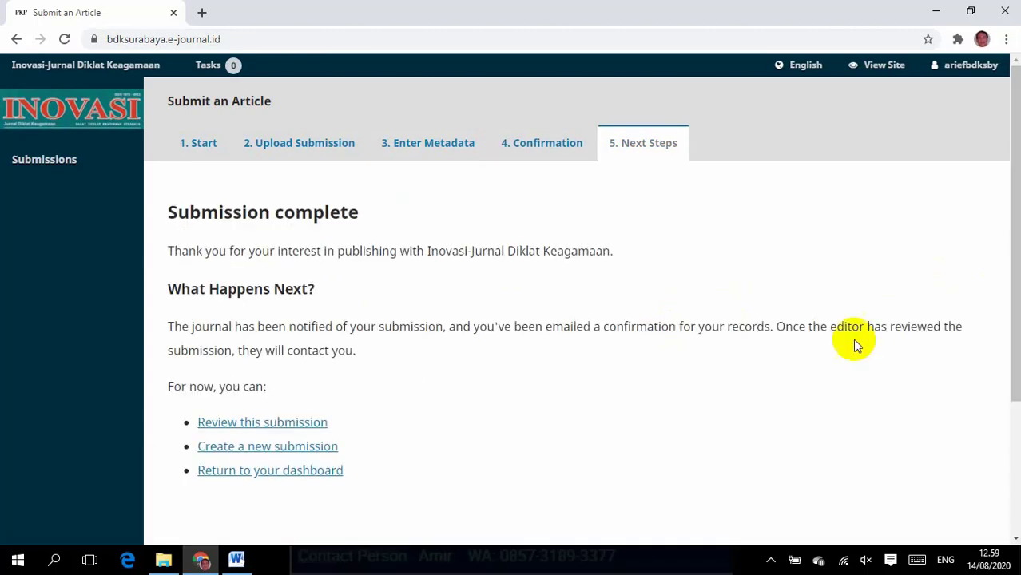
Open 'Review this submission' to see the manuscript file and Comments for the Editor discussion.
scroll(467, 331, "down", 2)
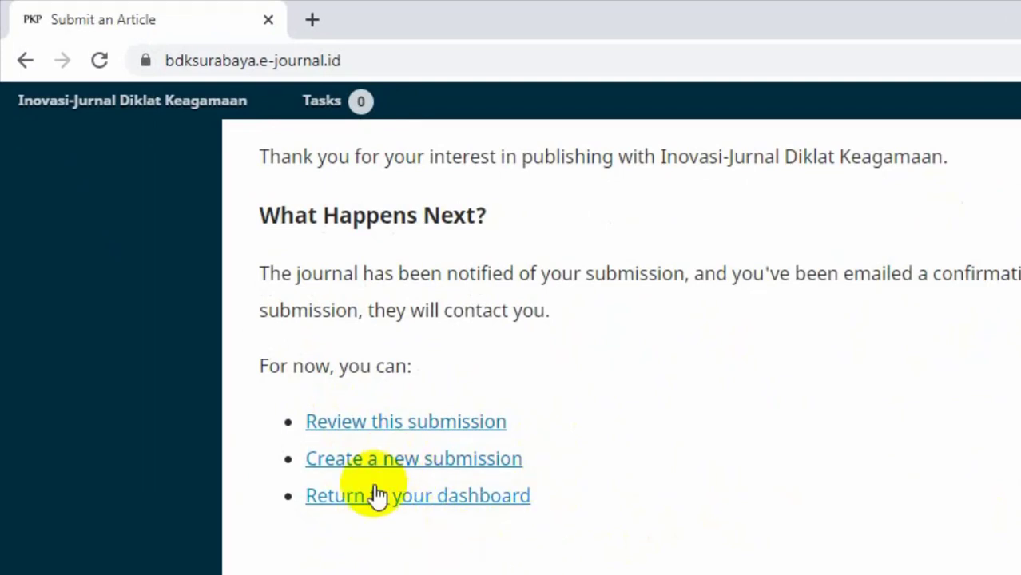
scroll(464, 543, "up", 2)
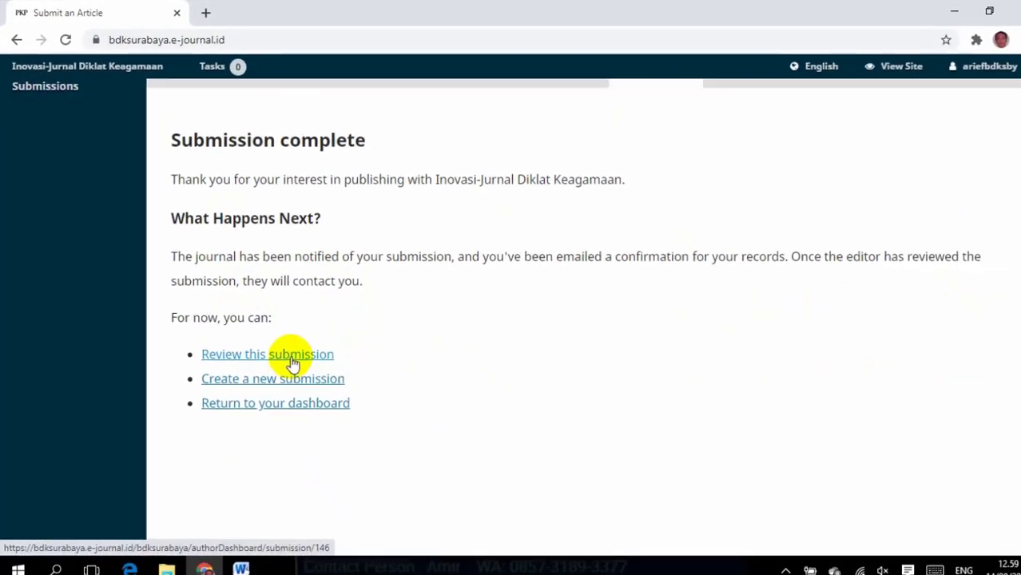
left_click(291, 357)
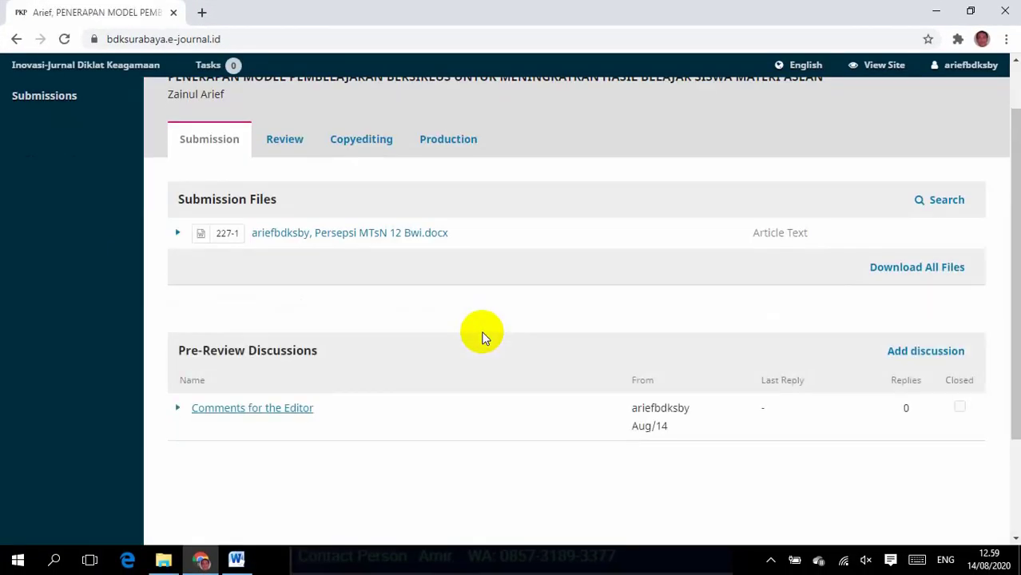
scroll(481, 337, "down", 3)
scroll(515, 329, "up", 5)
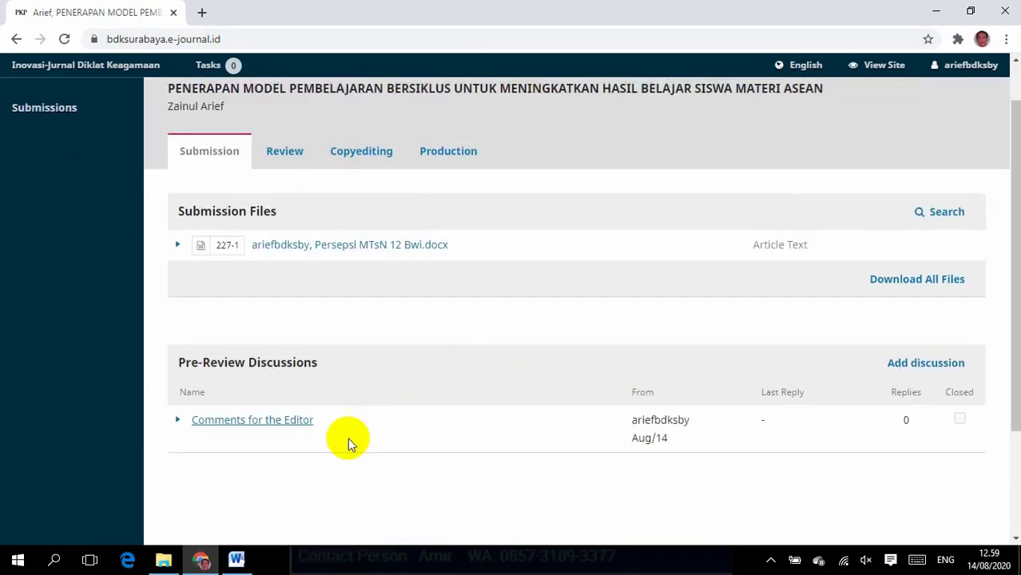
scroll(650, 479, "down", 1)
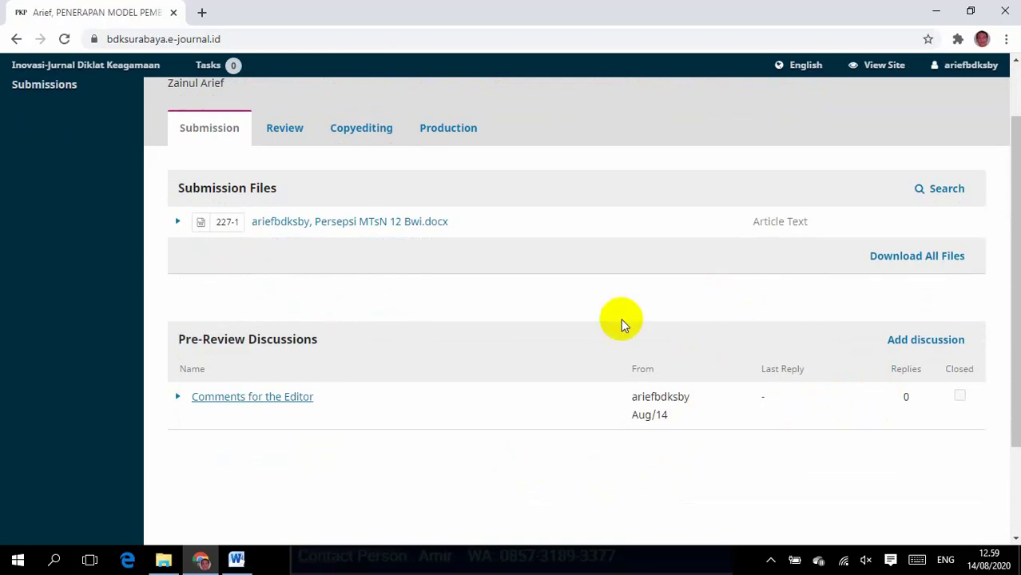
scroll(621, 318, "up", 1)
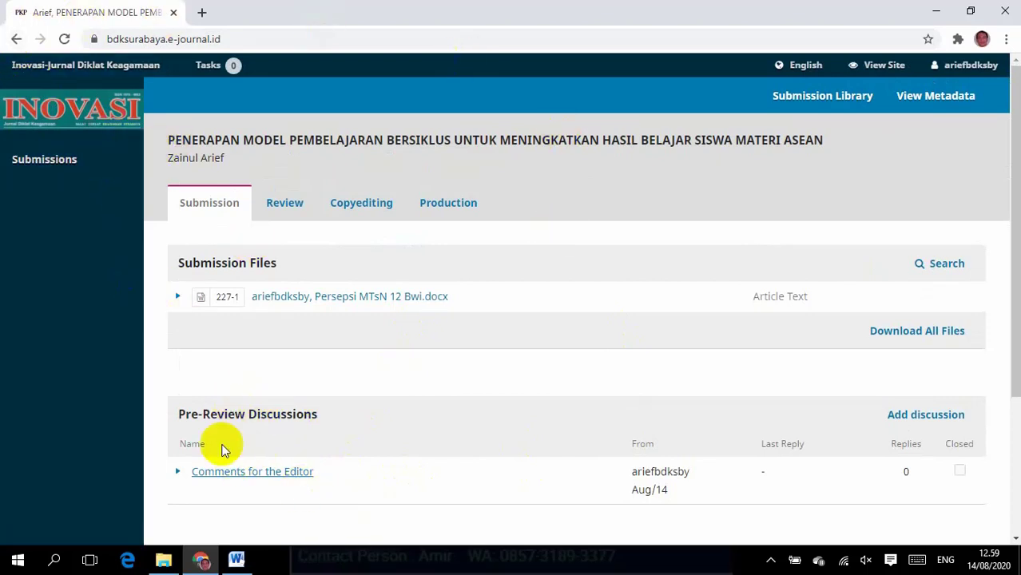
Launch Snipping Tool and capture the browser window showing the submission page.
left_click(54, 563)
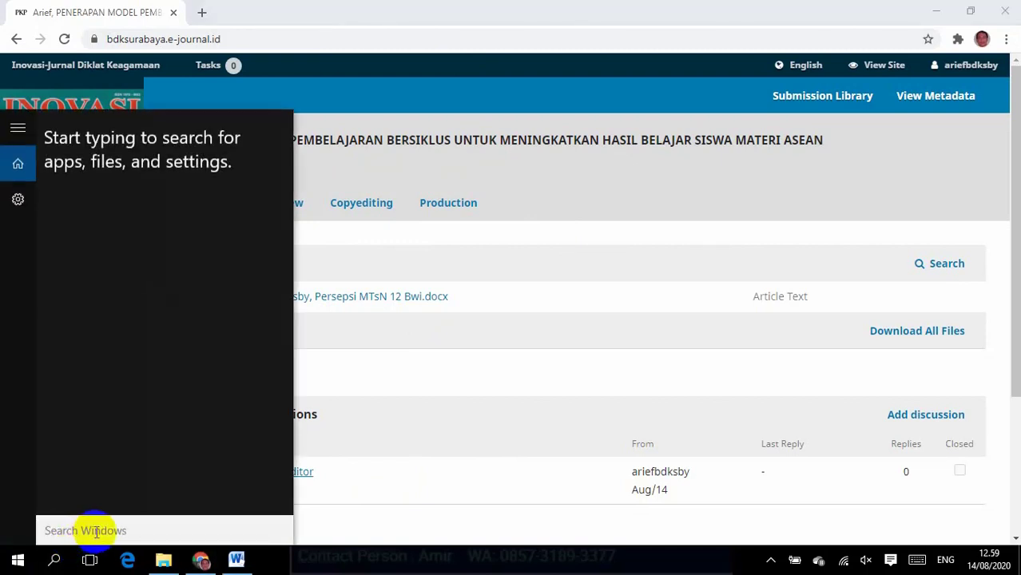
type("sni")
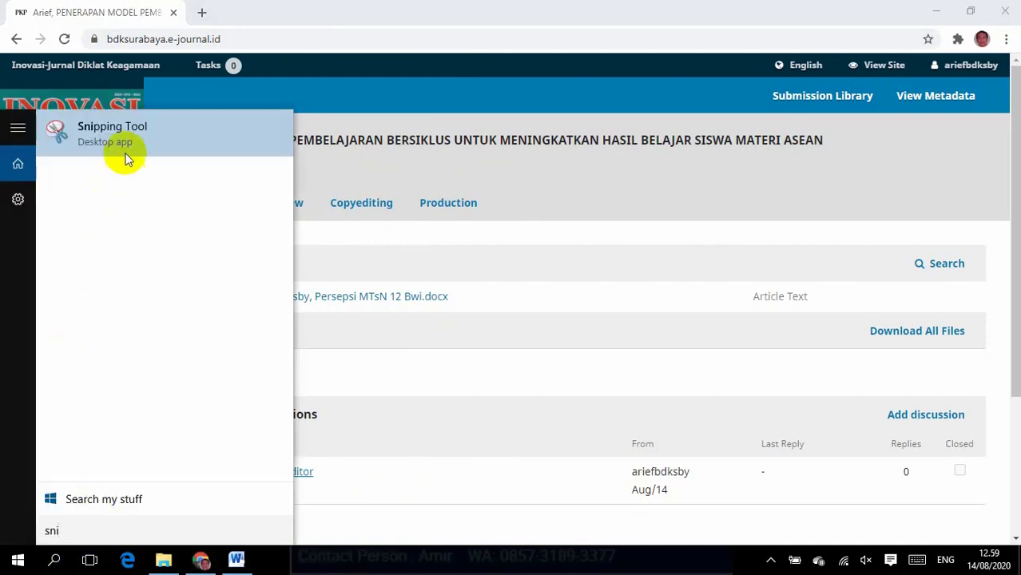
left_click(126, 140)
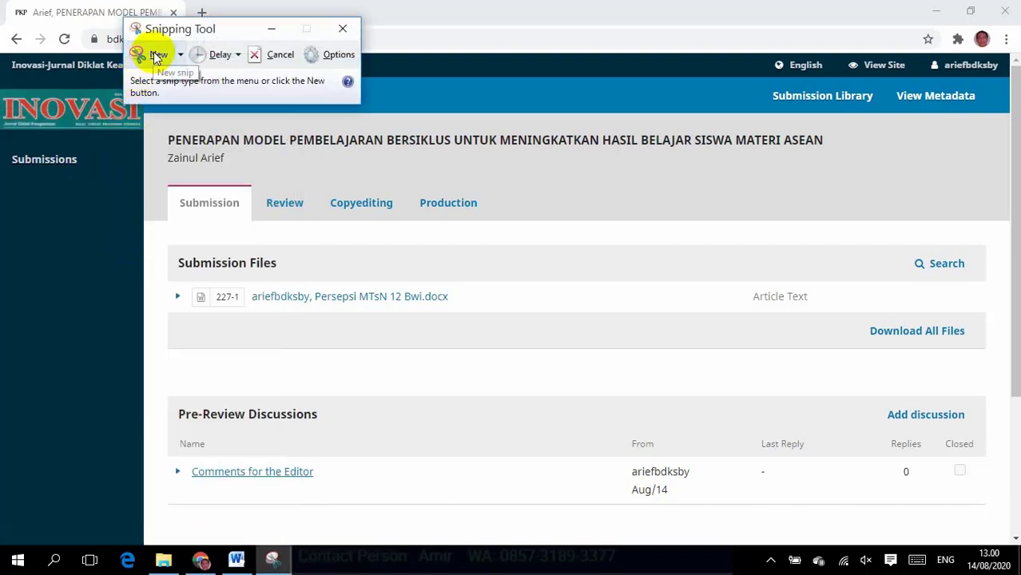
left_click(157, 58)
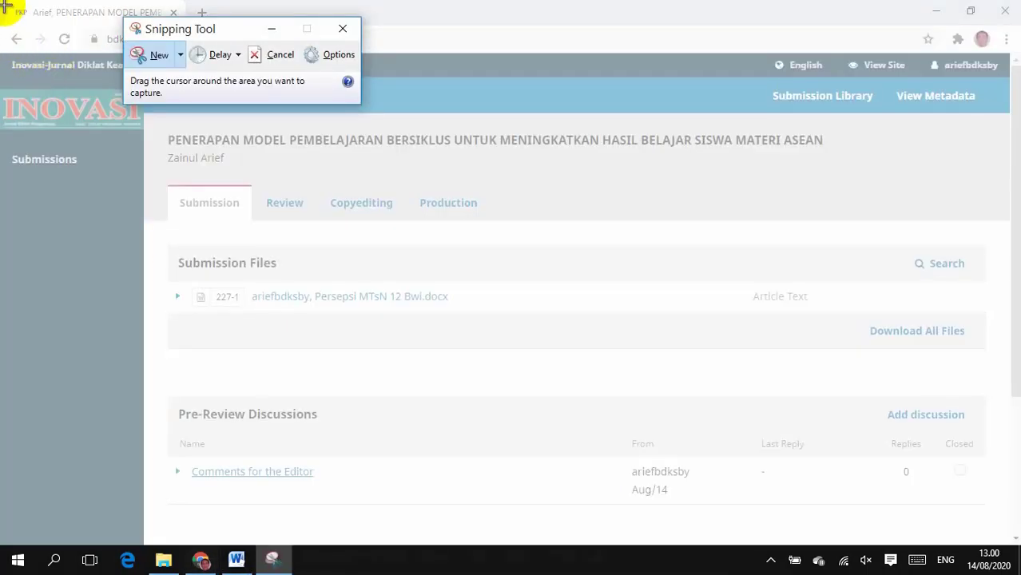
left_click_drag(4, 3, 1010, 515)
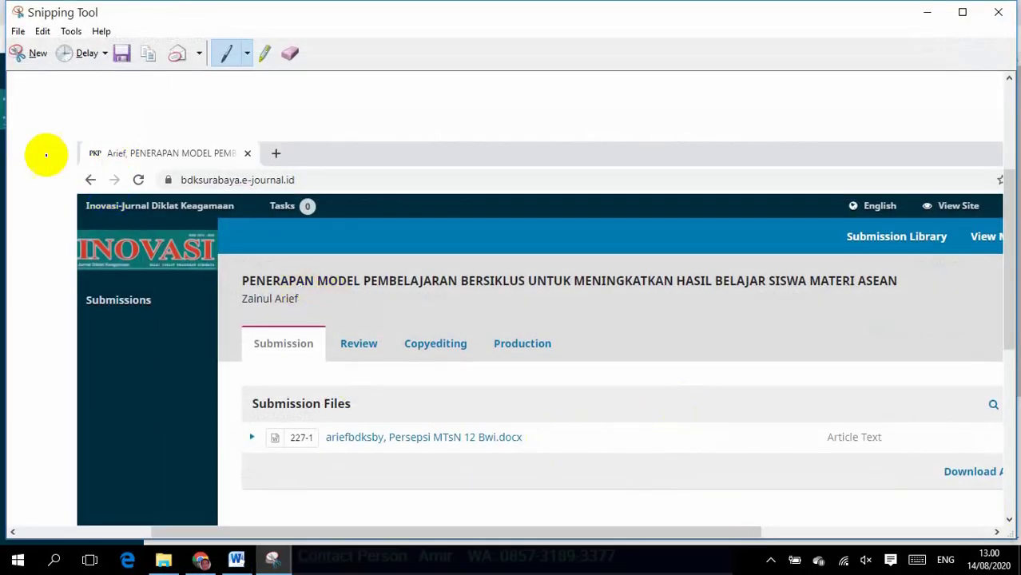
Save the capture as GIF 'submit artikel' in Documents\Multi MA, then close Snipping Tool.
left_click(17, 32)
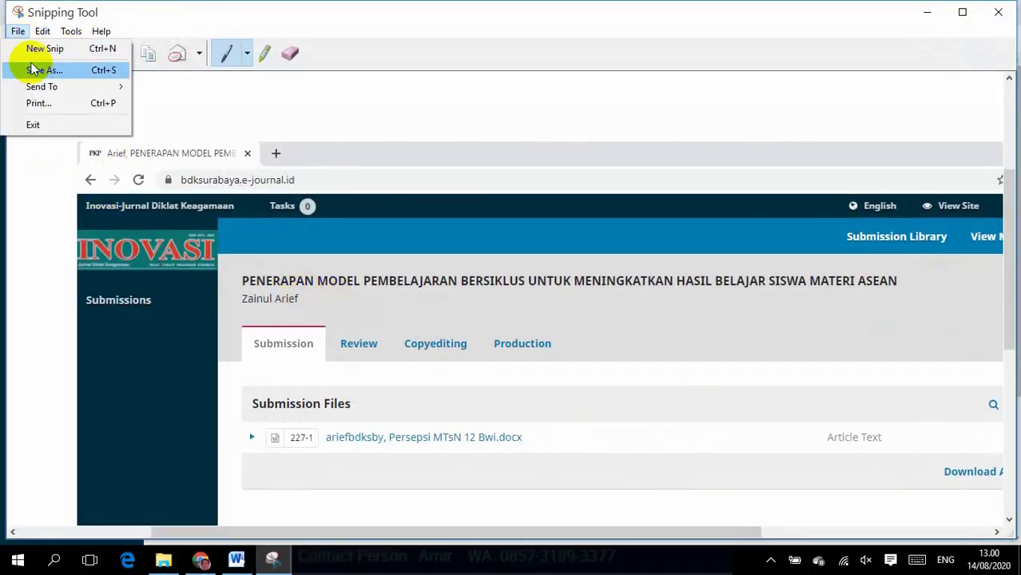
left_click(36, 69)
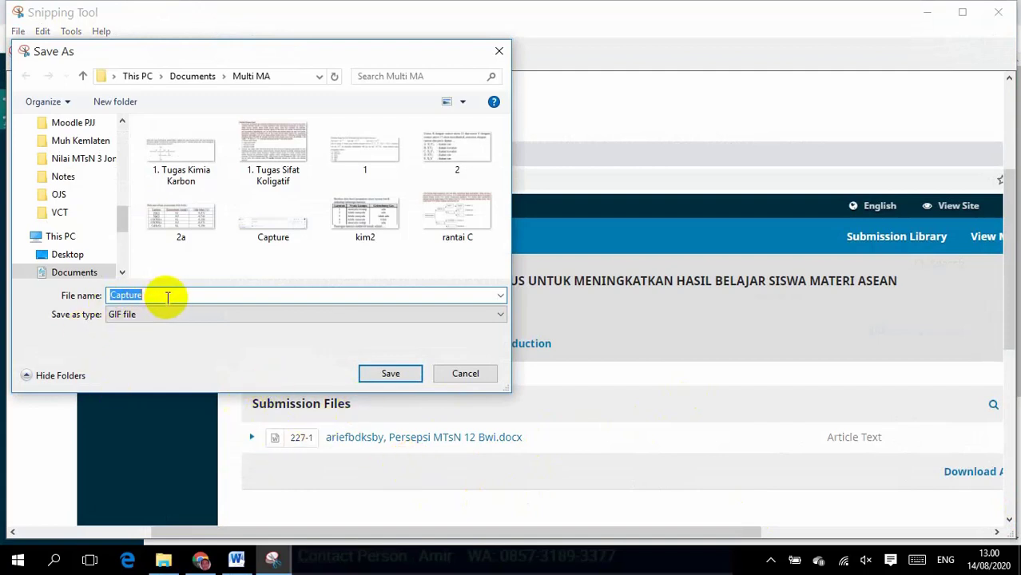
type("submit arti")
type("kel")
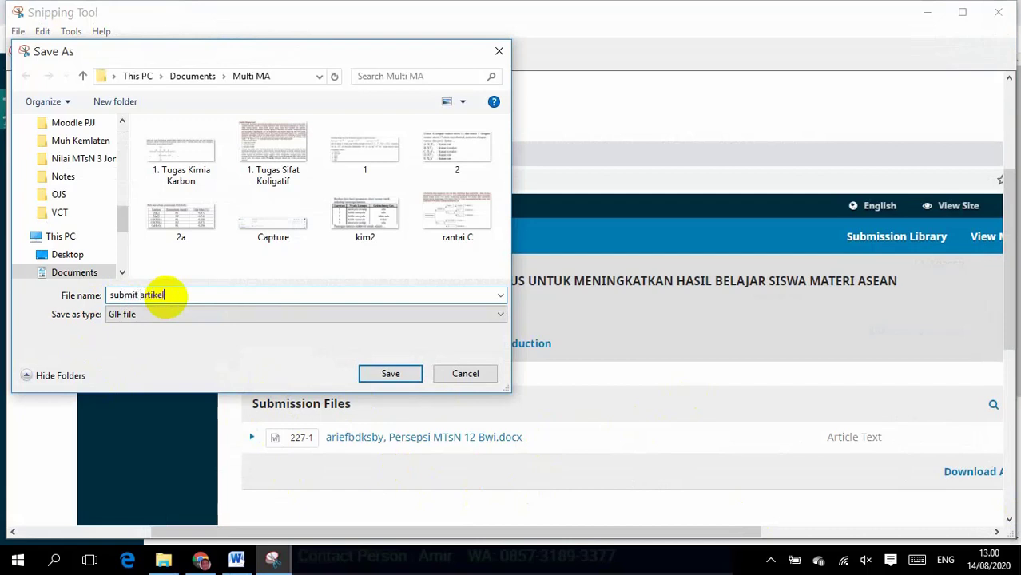
left_click(379, 375)
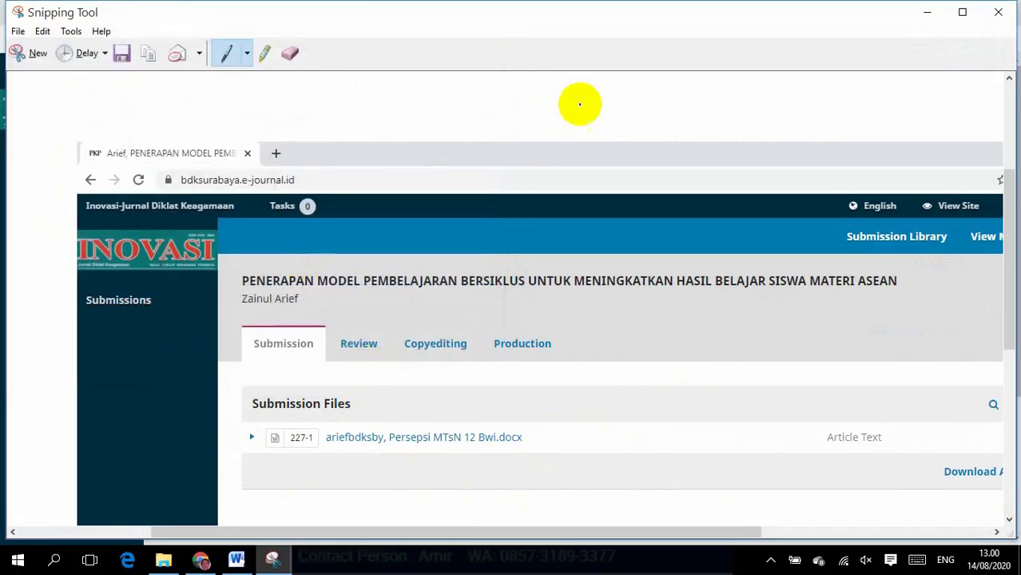
left_click(998, 12)
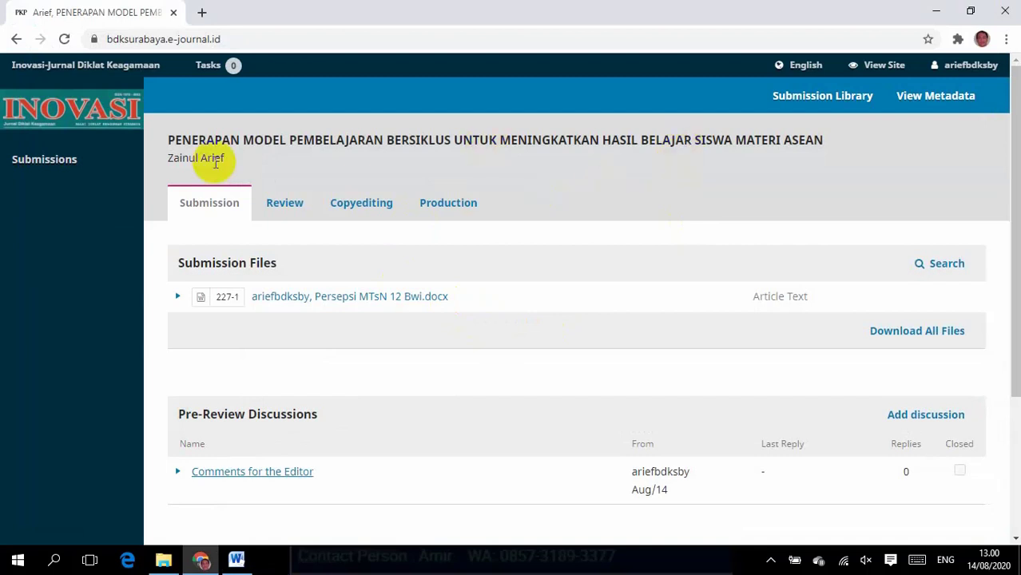
Open the INOVASI public homepage and browse the Vol 14 No 1 (2020) current issue articles.
left_click(76, 152)
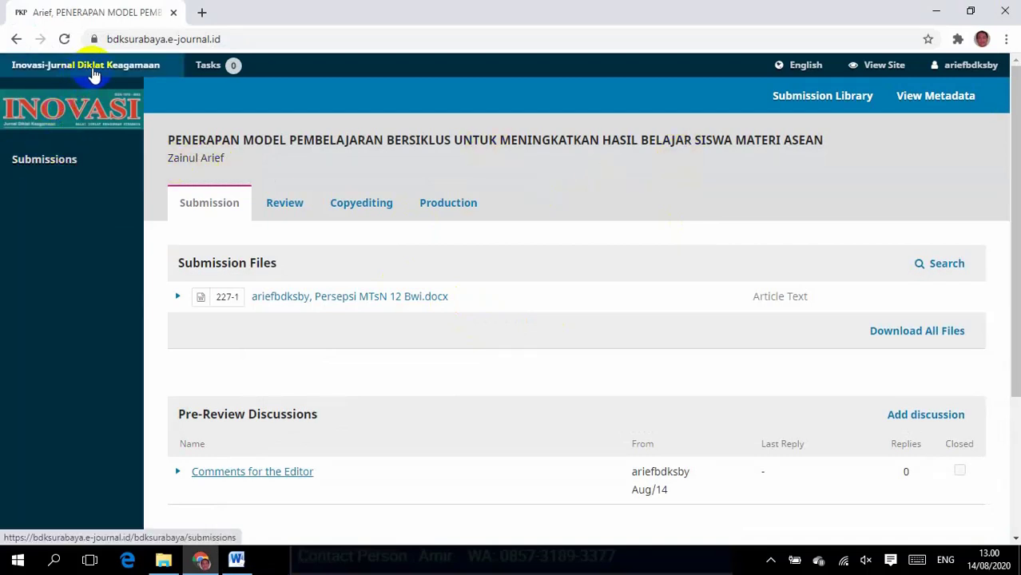
left_click(893, 69)
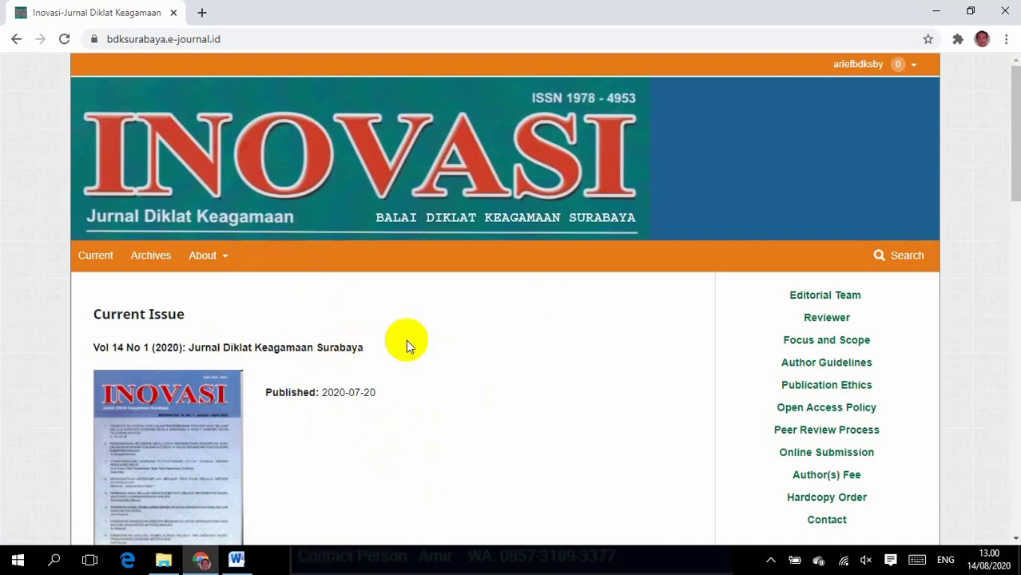
left_click(424, 292)
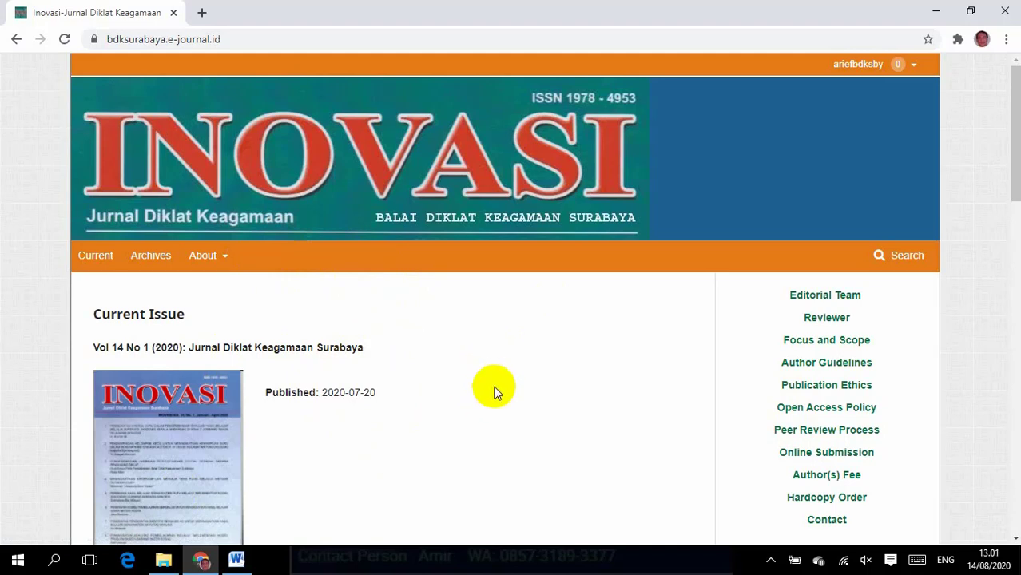
scroll(524, 383, "down", 3)
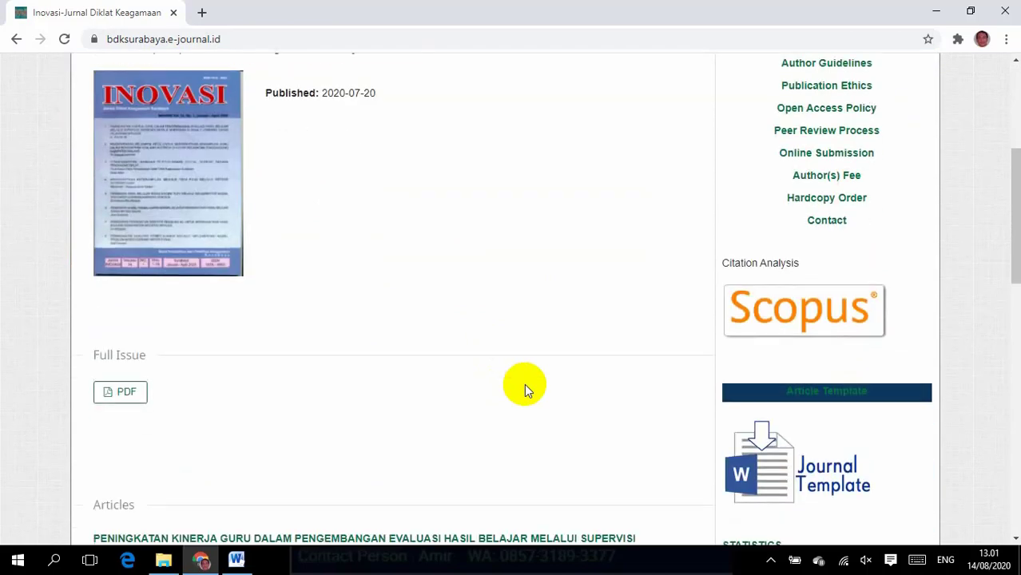
scroll(524, 383, "down", 4)
scroll(524, 389, "down", 2)
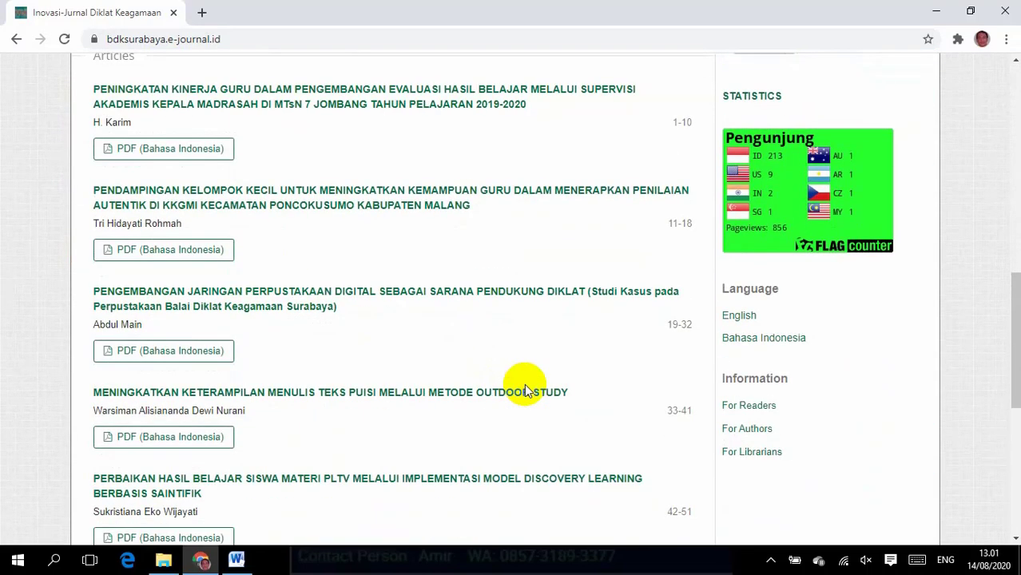
scroll(525, 392, "up", 1)
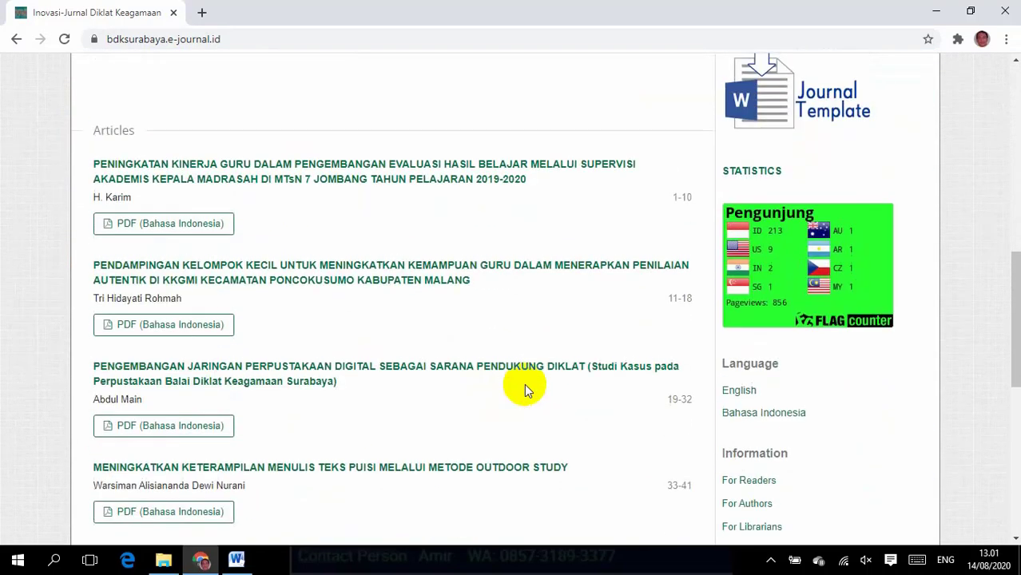